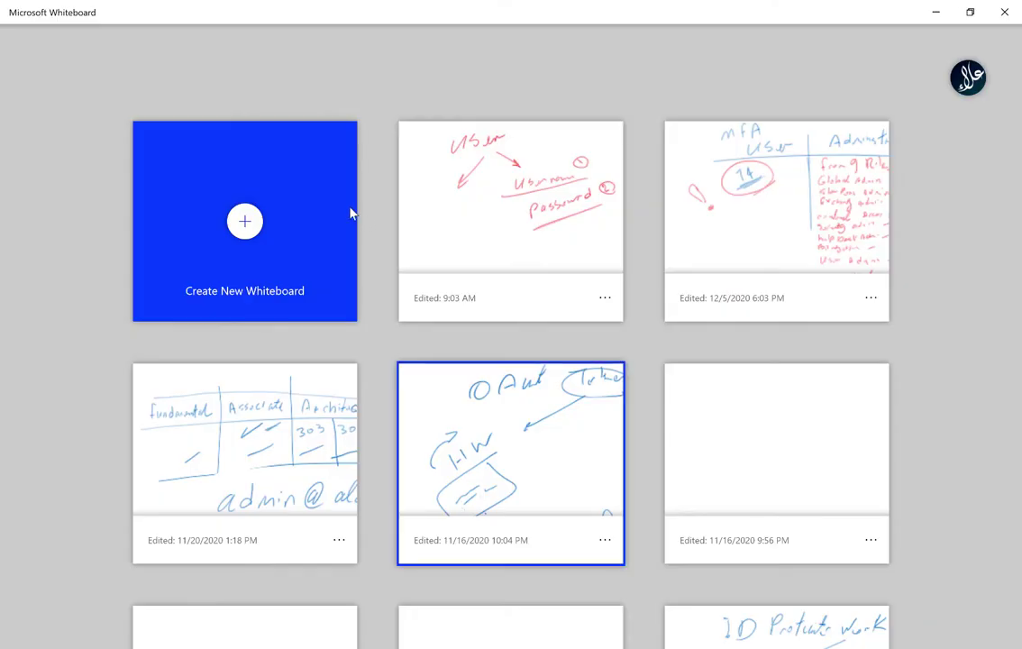
- Create a new whiteboard and handwrite "User" with a red arrow pointing to "Portal" across the top
click(246, 226)
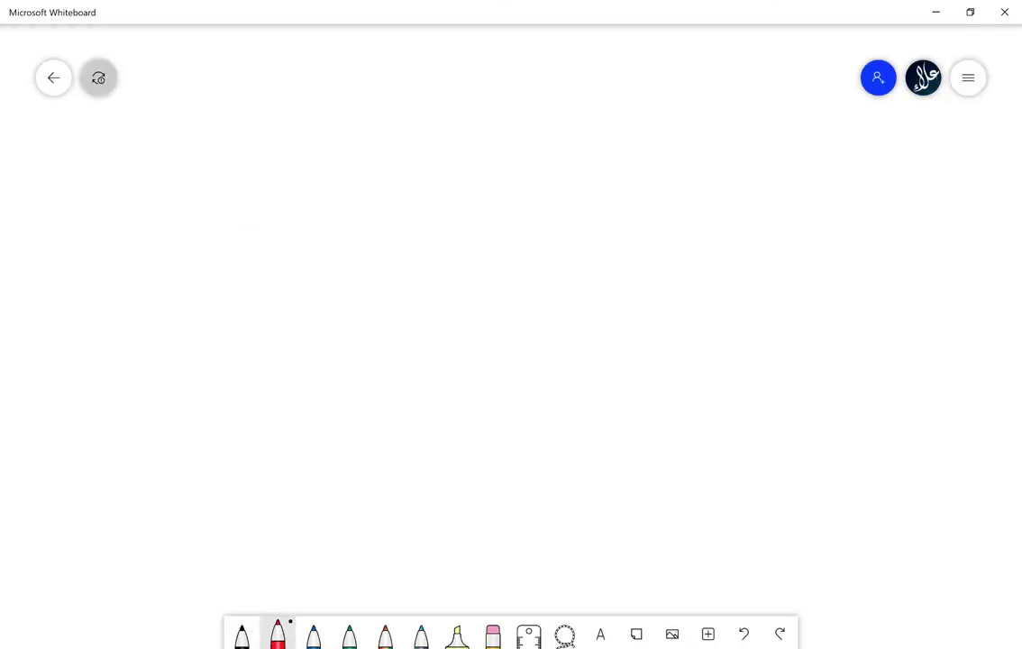
drag(176, 76, 171, 116)
mouse_move(187, 76)
mouse_down()
mouse_move(200, 103)
mouse_move(217, 107)
mouse_up()
mouse_move(269, 81)
mouse_down()
mouse_move(258, 113)
mouse_move(281, 83)
mouse_move(320, 80)
mouse_up()
mouse_move(336, 93)
mouse_down()
mouse_move(429, 70)
mouse_move(472, 104)
mouse_up()
mouse_move(471, 61)
mouse_down()
mouse_move(474, 88)
mouse_move(511, 94)
mouse_move(548, 81)
mouse_up()
mouse_move(565, 44)
mouse_down()
mouse_move(561, 92)
mouse_move(578, 57)
mouse_up()
mouse_move(605, 63)
mouse_down()
mouse_move(597, 83)
mouse_move(619, 85)
mouse_up()
mouse_move(622, 83)
mouse_down()
mouse_move(642, 38)
mouse_move(689, 65)
mouse_up()
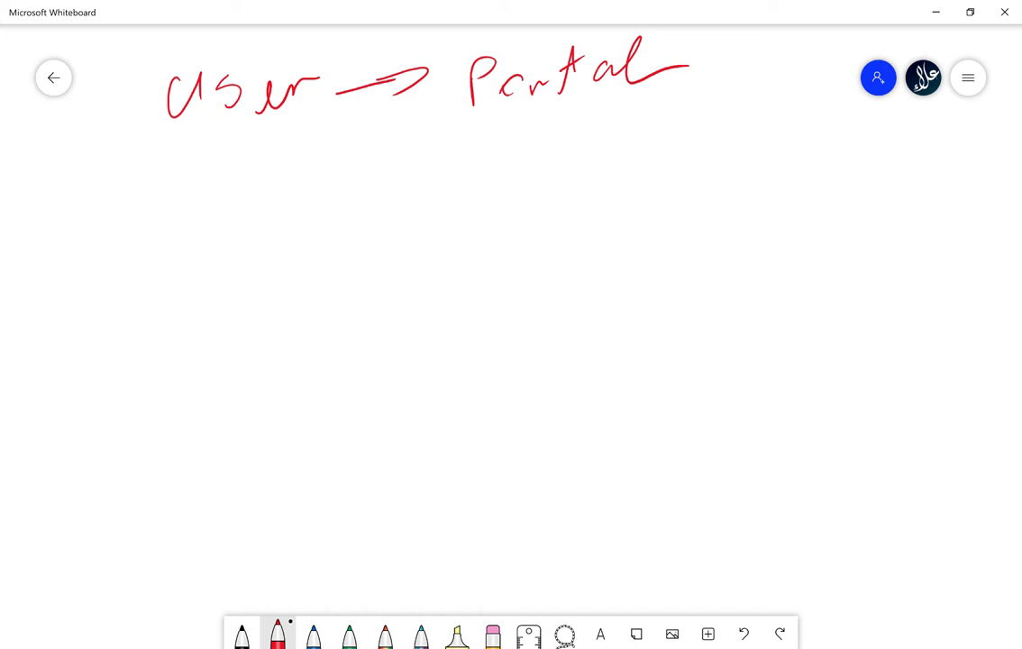
- Draw a red arrow down from "User" to the handwritten label "KSA" and circle the label
mouse_move(203, 138)
mouse_down()
mouse_move(119, 227)
mouse_move(149, 210)
mouse_up()
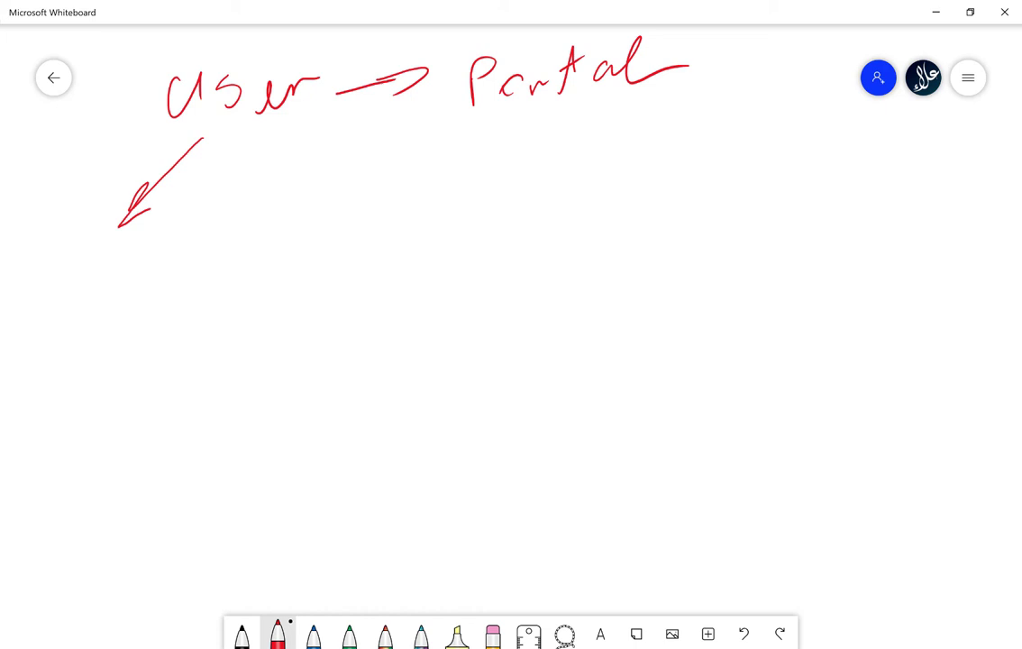
mouse_move(65, 242)
mouse_down()
mouse_move(60, 302)
mouse_move(103, 279)
mouse_up()
mouse_move(147, 243)
mouse_down()
mouse_move(131, 261)
mouse_move(137, 284)
mouse_up()
mouse_move(180, 287)
mouse_down()
mouse_move(184, 261)
mouse_move(215, 273)
mouse_up()
drag(169, 273, 206, 266)
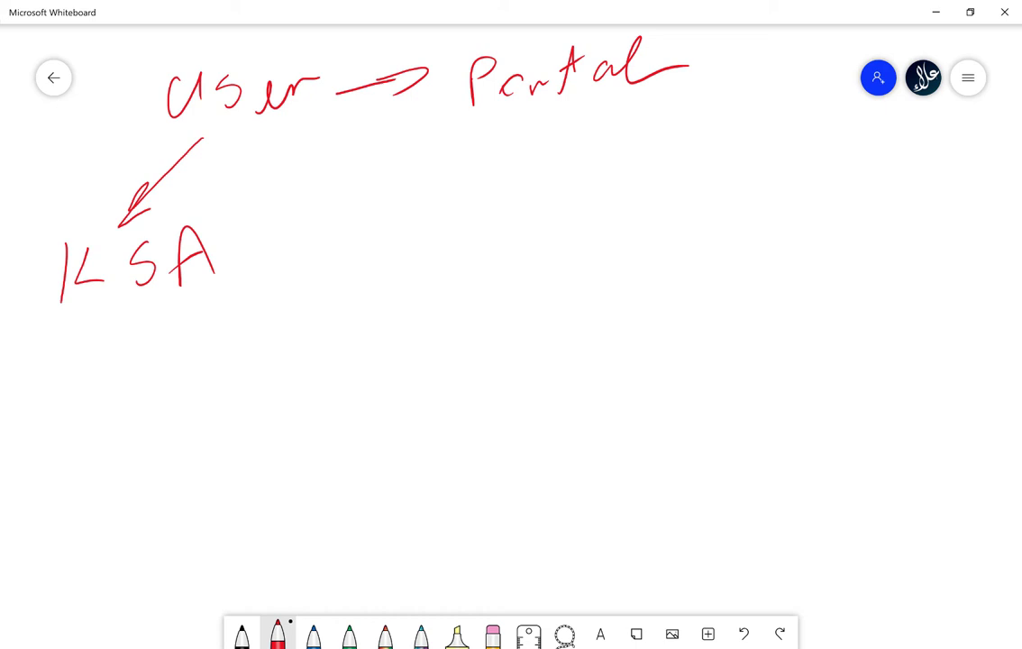
mouse_move(254, 297)
mouse_down()
mouse_move(216, 301)
mouse_move(207, 224)
mouse_move(227, 310)
mouse_up()
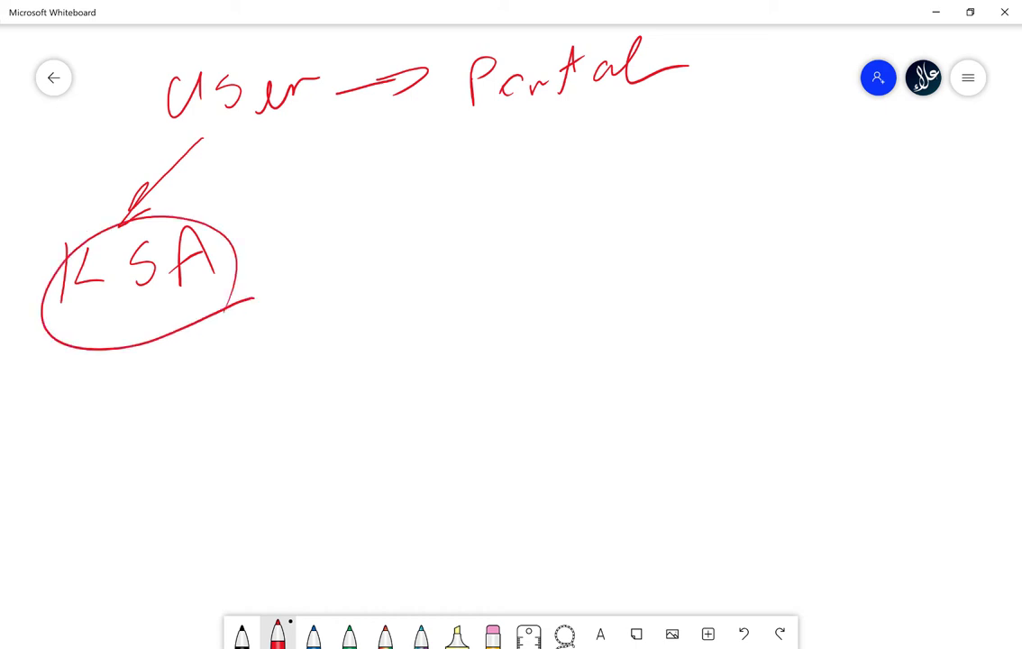
- In blue, draw an arrow down from "User" to the handwritten word "Canada" and circle the word
click(312, 633)
mouse_move(275, 135)
mouse_down()
mouse_move(298, 369)
mouse_move(335, 315)
mouse_up()
mouse_move(180, 495)
mouse_down()
mouse_move(150, 532)
mouse_move(188, 539)
mouse_up()
mouse_move(222, 496)
mouse_down()
mouse_move(200, 518)
mouse_move(226, 526)
mouse_move(277, 492)
mouse_up()
drag(317, 444, 323, 474)
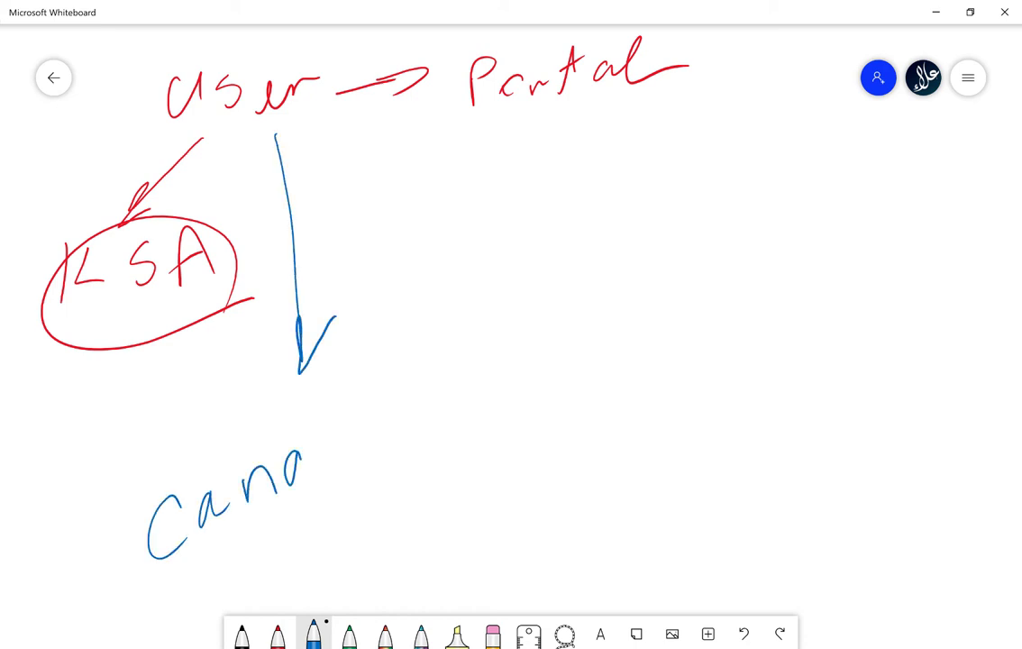
drag(352, 426, 359, 453)
drag(389, 411, 400, 438)
click(446, 408)
mouse_move(445, 410)
mouse_down()
mouse_move(217, 442)
mouse_move(311, 497)
mouse_up()
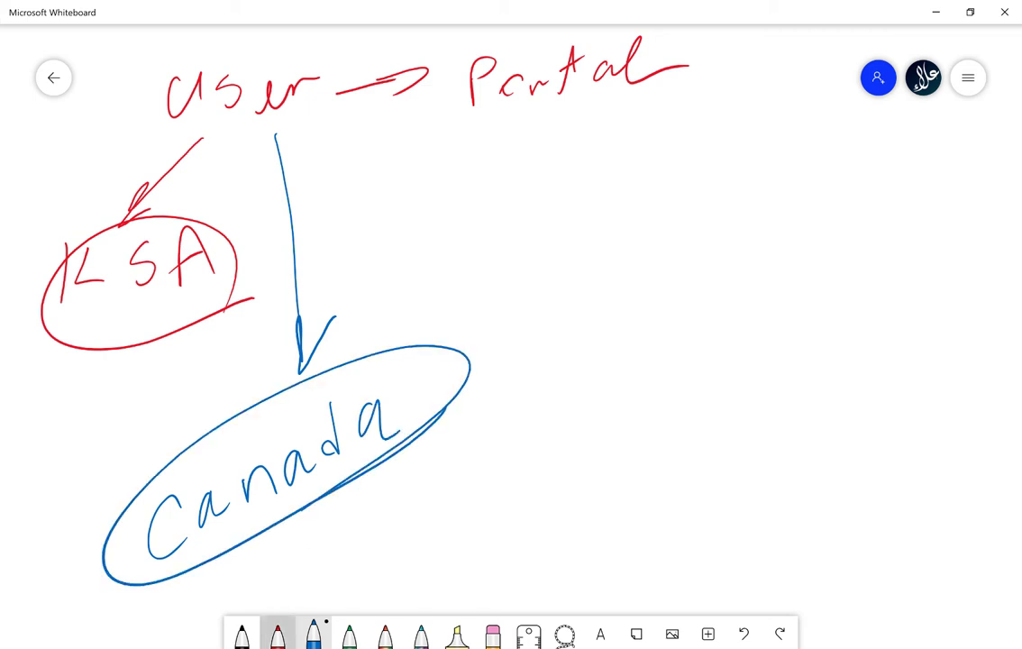
- In red, mark the Canada oval with an X and draw an arrow from it to a question mark
click(278, 633)
drag(427, 338, 424, 420)
mouse_move(408, 360)
mouse_down()
mouse_move(475, 421)
mouse_move(506, 375)
mouse_move(540, 356)
mouse_up()
mouse_move(541, 348)
mouse_down()
mouse_move(592, 342)
mouse_move(559, 373)
mouse_up()
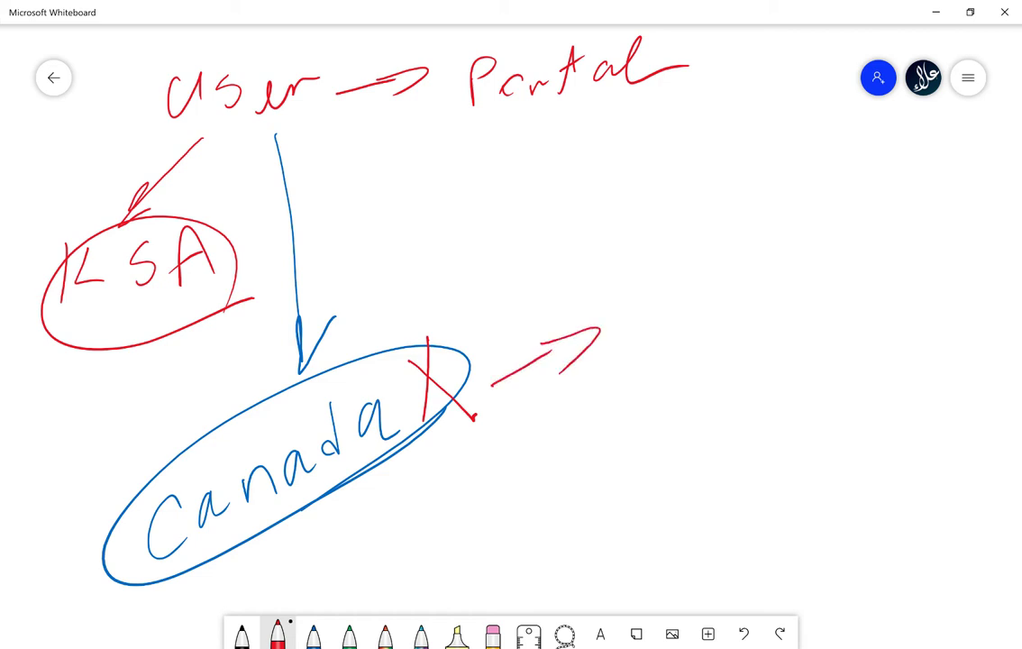
mouse_move(595, 254)
mouse_down()
mouse_move(614, 247)
mouse_move(631, 312)
mouse_up()
click(649, 314)
- Handwrite "Event Risk" in red beside the question mark
mouse_move(696, 180)
mouse_down()
mouse_move(685, 184)
mouse_move(676, 229)
mouse_move(690, 275)
mouse_up()
mouse_move(692, 234)
mouse_down()
mouse_move(710, 236)
mouse_move(737, 191)
mouse_up()
drag(744, 211, 777, 214)
mouse_move(786, 160)
mouse_down()
mouse_move(782, 217)
mouse_move(811, 165)
mouse_move(863, 184)
mouse_move(885, 166)
mouse_move(901, 179)
mouse_up()
drag(928, 135, 921, 171)
mouse_move(952, 133)
mouse_down()
mouse_move(956, 160)
mouse_move(987, 165)
mouse_up()
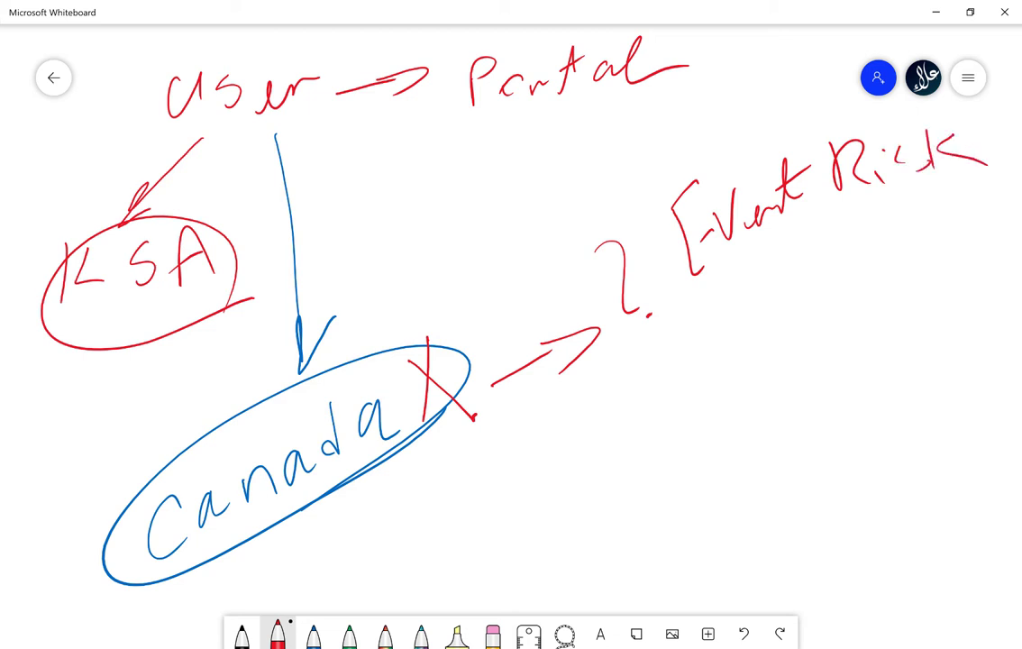
- Handwrite "Report" in red below "Event Risk"
drag(681, 324, 686, 411)
mouse_move(683, 330)
mouse_down()
mouse_move(694, 362)
mouse_move(728, 386)
mouse_move(764, 366)
mouse_up()
mouse_move(768, 304)
mouse_down()
mouse_move(774, 364)
mouse_move(780, 335)
mouse_up()
drag(784, 341, 843, 324)
drag(867, 252, 864, 324)
mouse_move(840, 301)
mouse_down()
mouse_move(887, 290)
mouse_move(918, 255)
mouse_up()
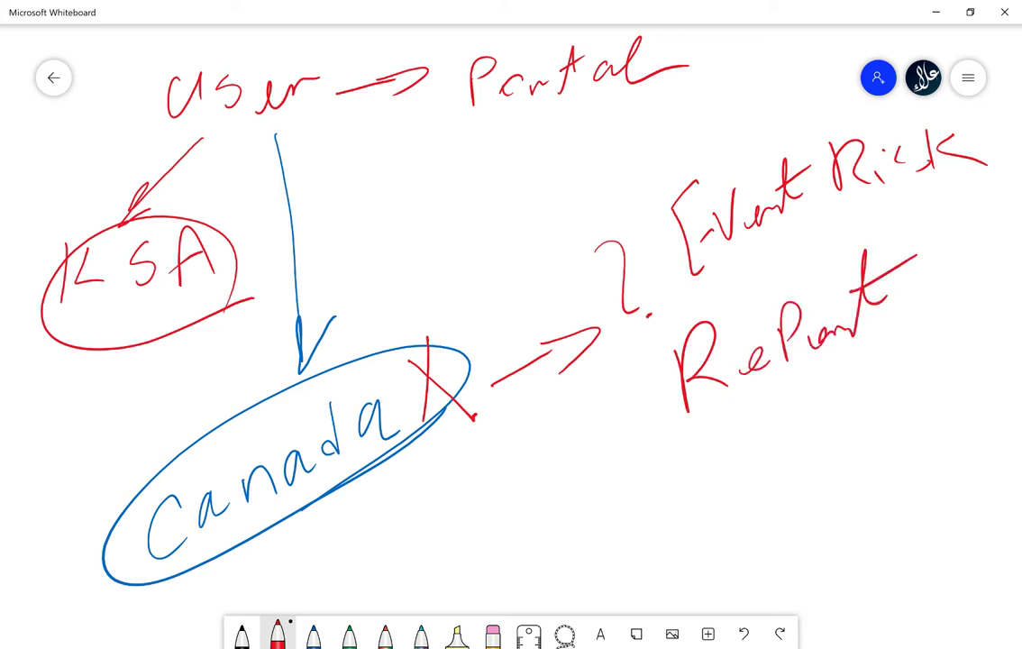
- Handwrite an abbreviated "Notification" in red below "Report"
mouse_move(734, 491)
mouse_down()
mouse_move(744, 432)
mouse_move(772, 397)
mouse_up()
drag(772, 454, 791, 449)
mouse_move(804, 398)
mouse_down()
mouse_move(798, 460)
mouse_move(822, 431)
mouse_up()
drag(845, 420, 849, 438)
click(897, 408)
mouse_move(863, 396)
mouse_down()
mouse_move(889, 420)
mouse_move(930, 410)
mouse_up()
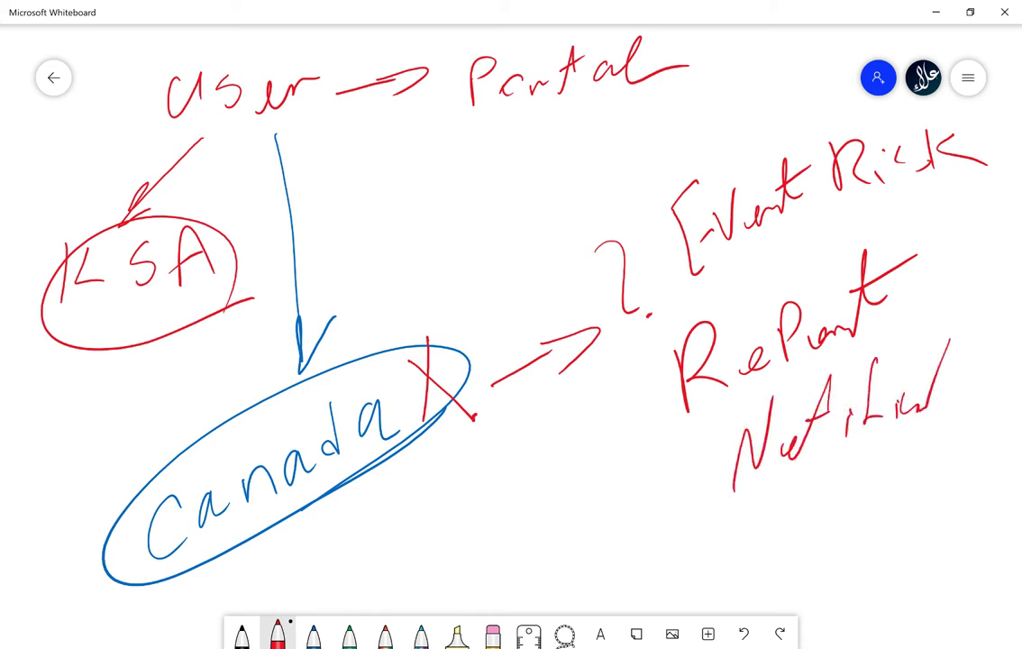
drag(942, 353, 937, 410)
drag(929, 383, 982, 381)
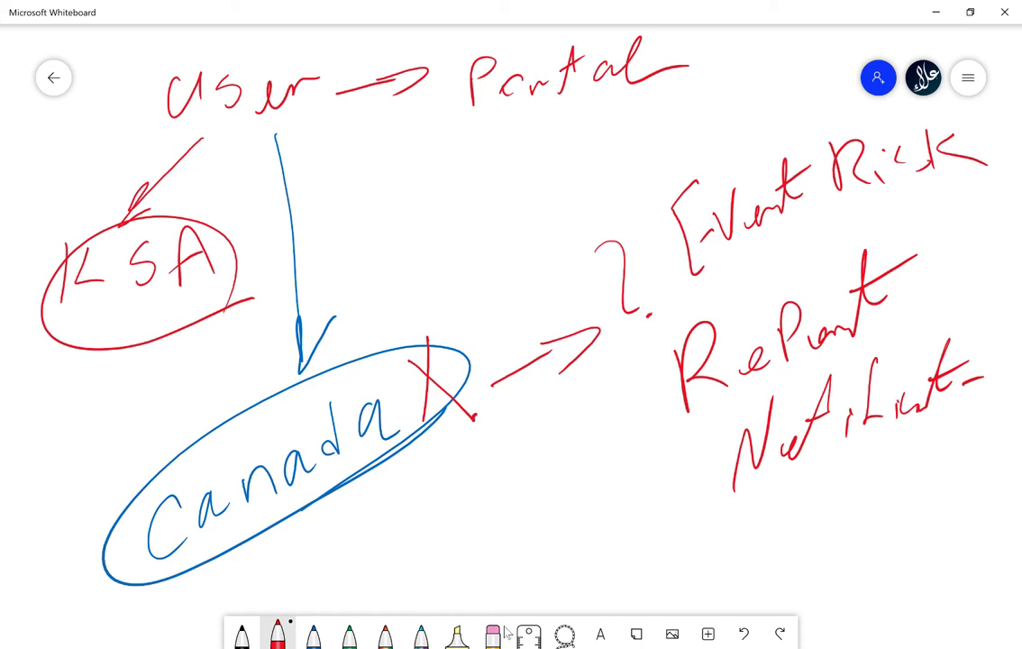
- Switch to the Azure portal and view the Risky users and Risky sign-ins reports in Azure Active Directory's Identity Protection
key(alt+Tab)
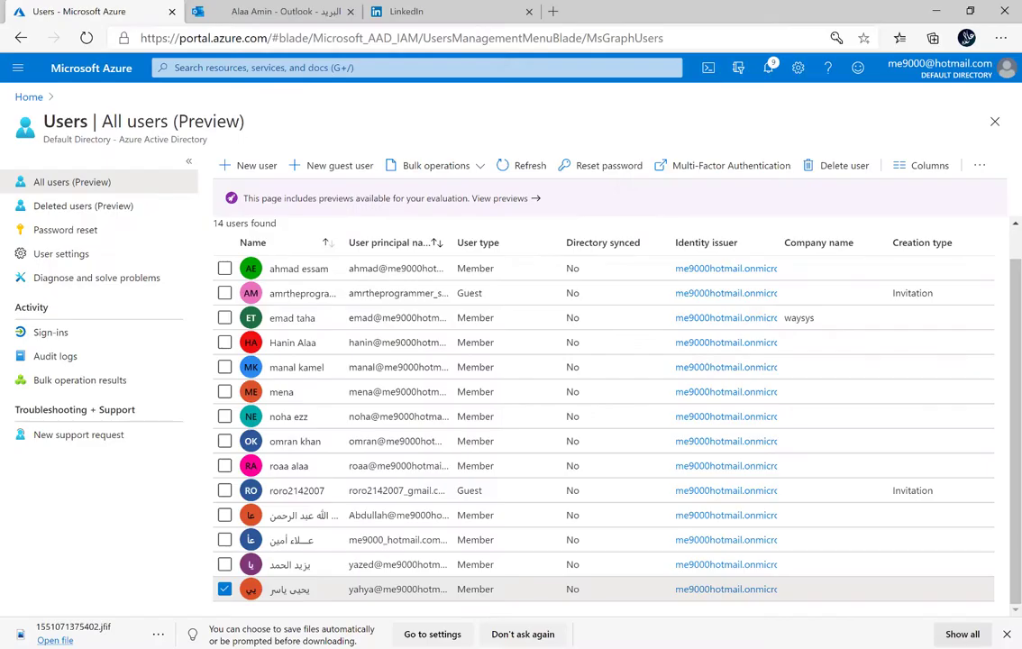
click(29, 96)
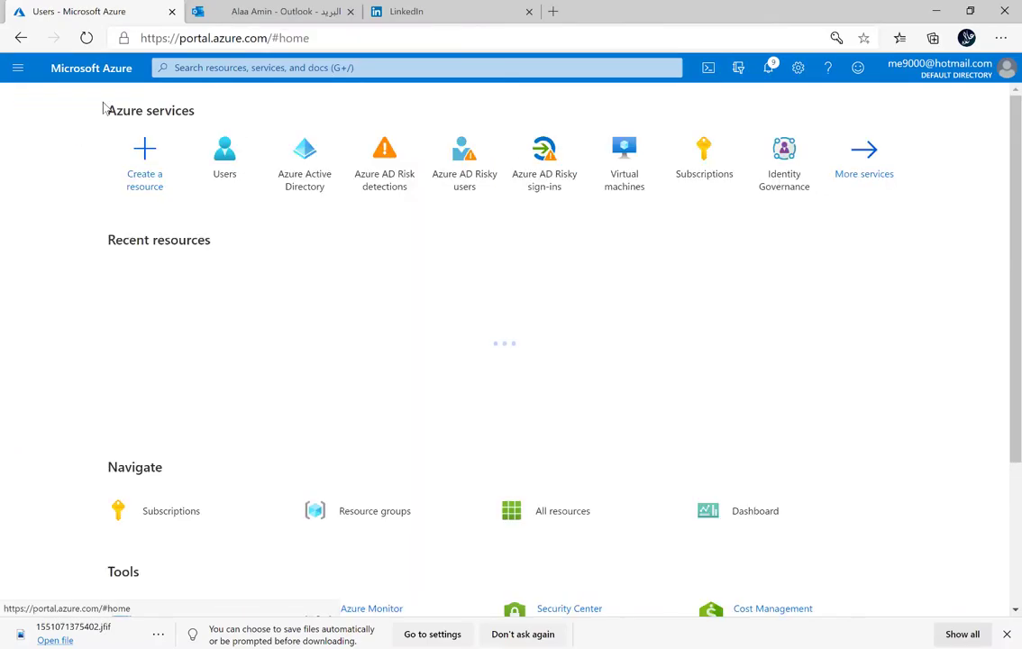
click(311, 180)
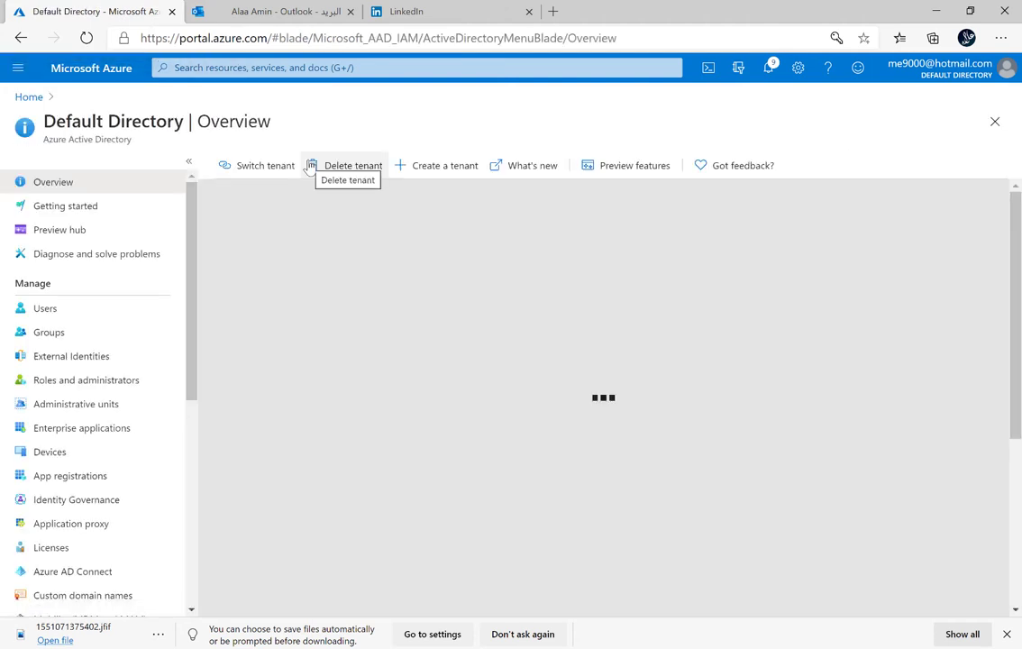
scroll(93, 396, down, 3)
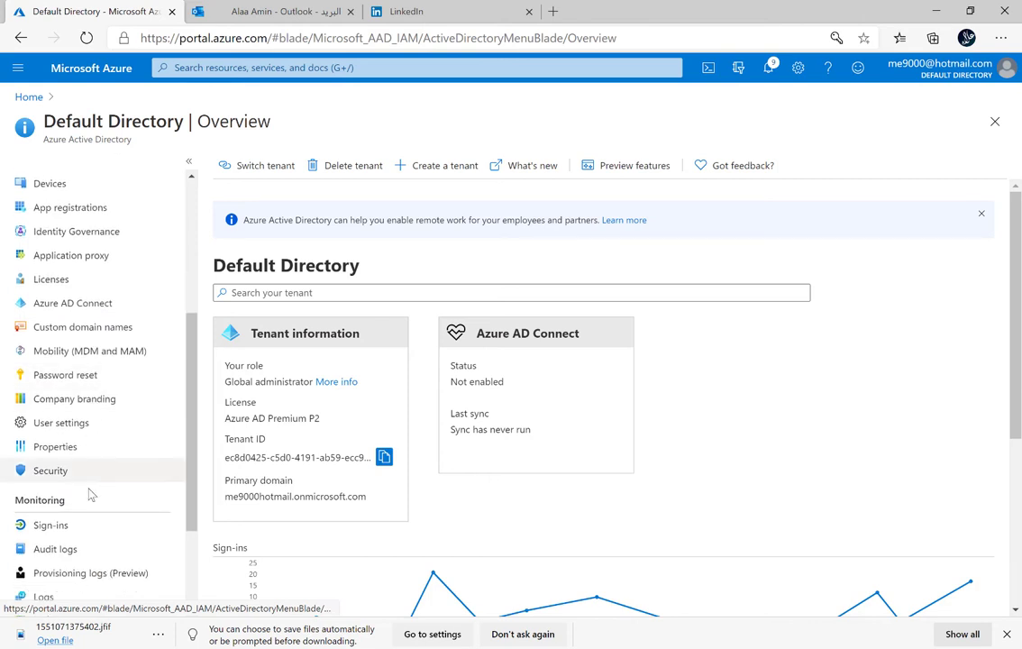
click(61, 472)
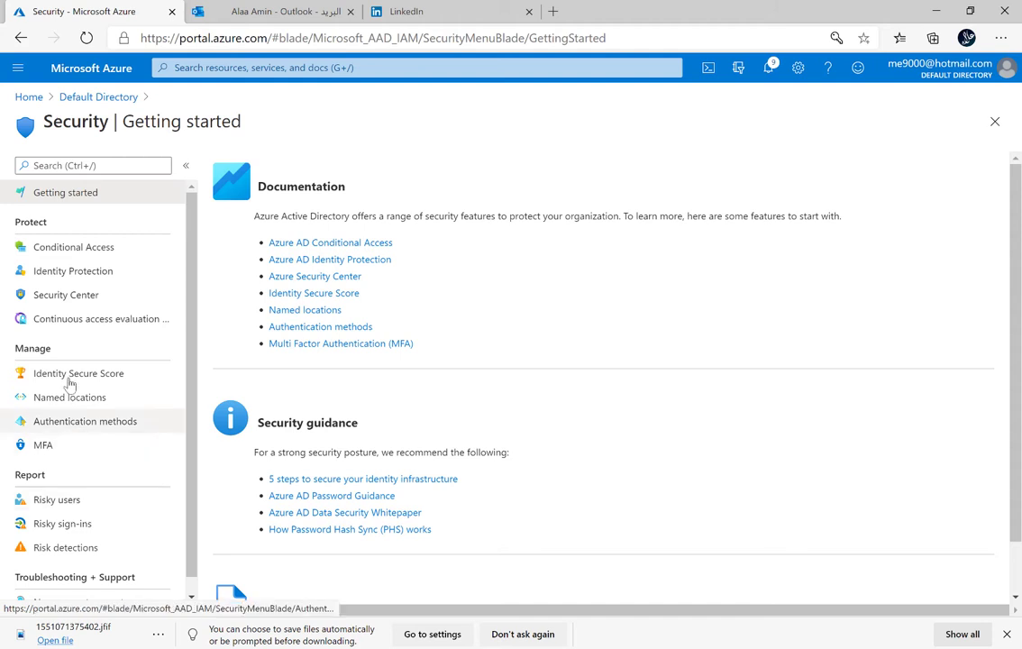
click(56, 273)
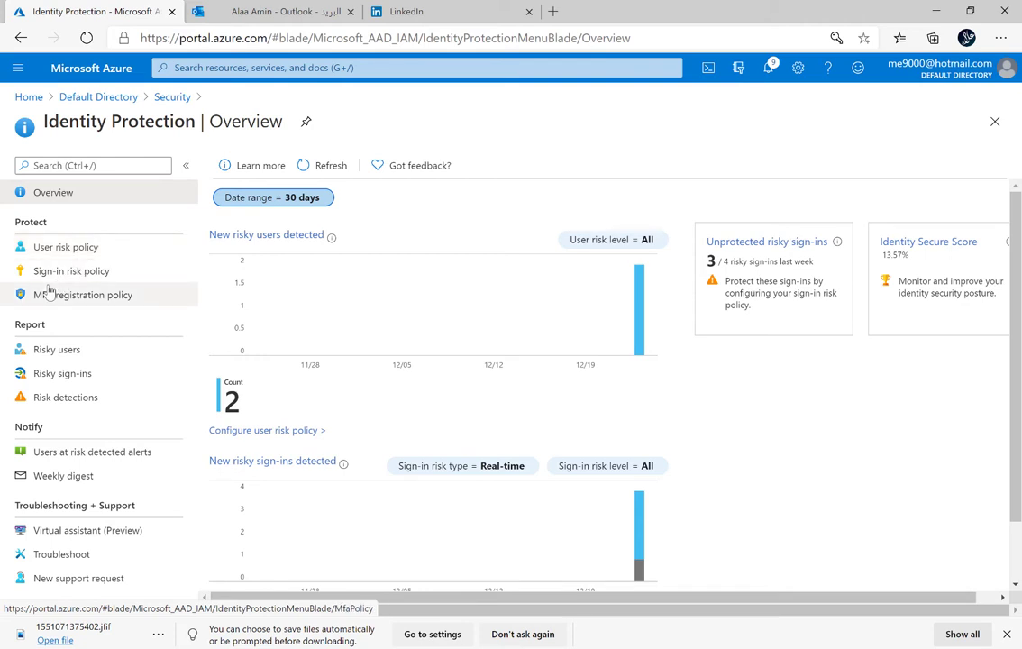
click(57, 349)
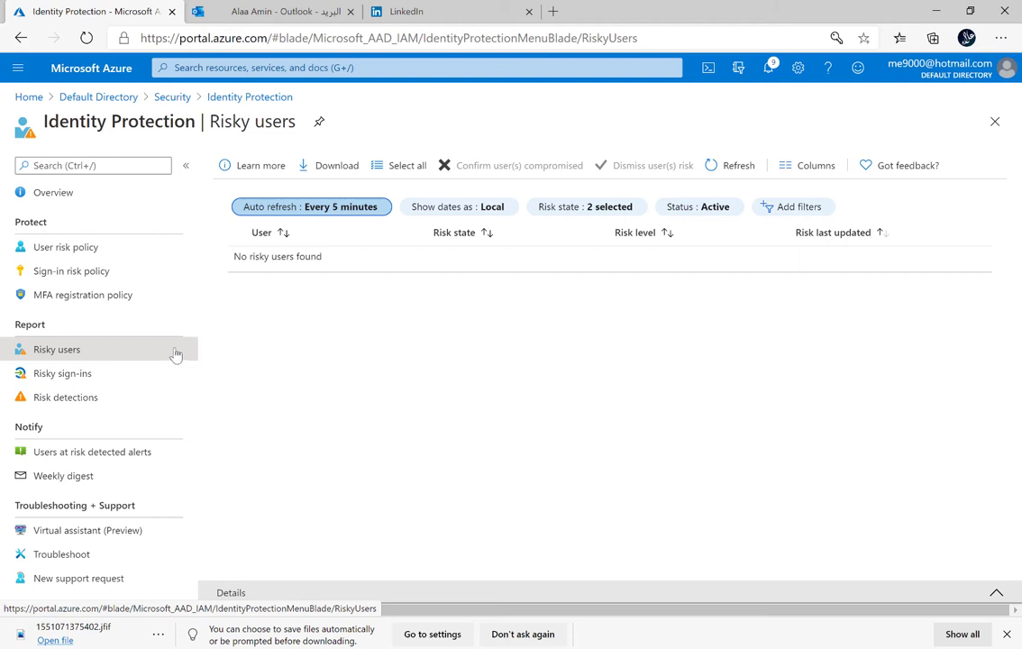
click(78, 378)
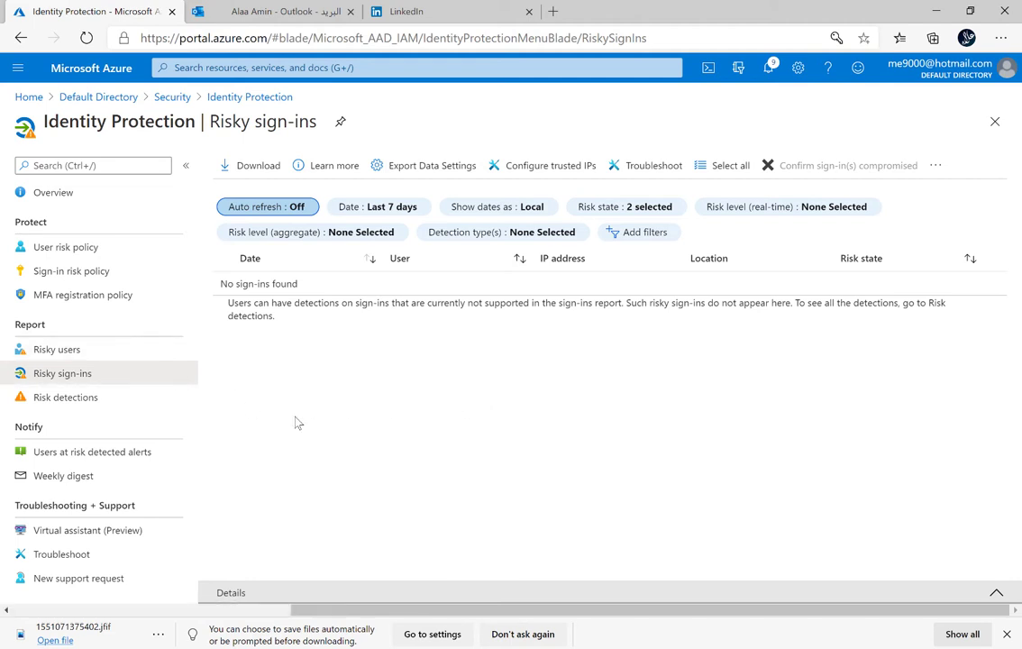
- Set the user risk level of the User risk policy to Medium and above
click(78, 247)
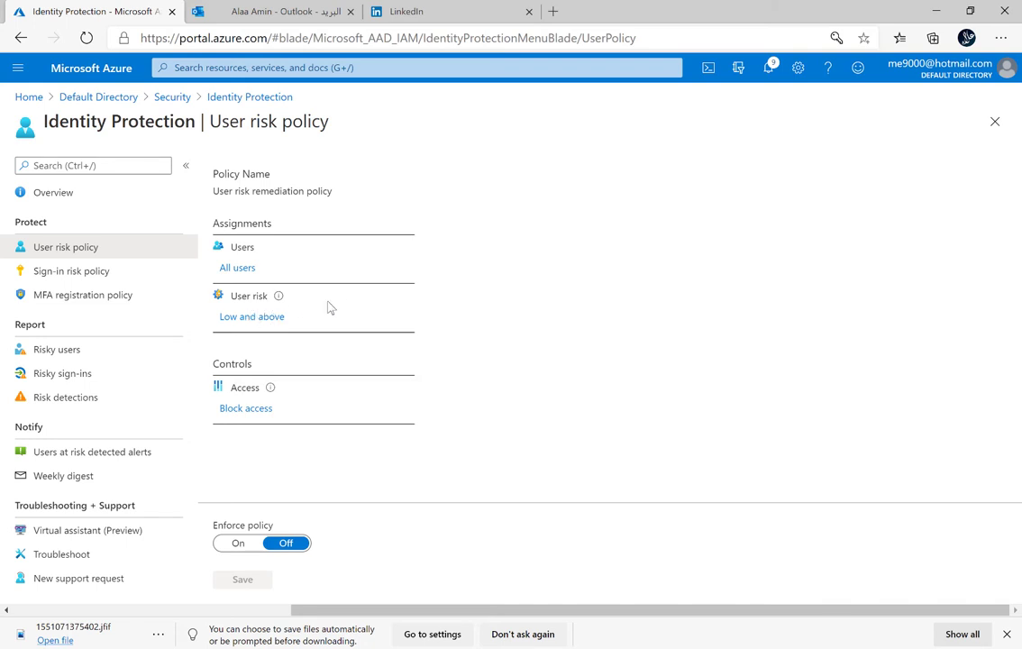
click(262, 317)
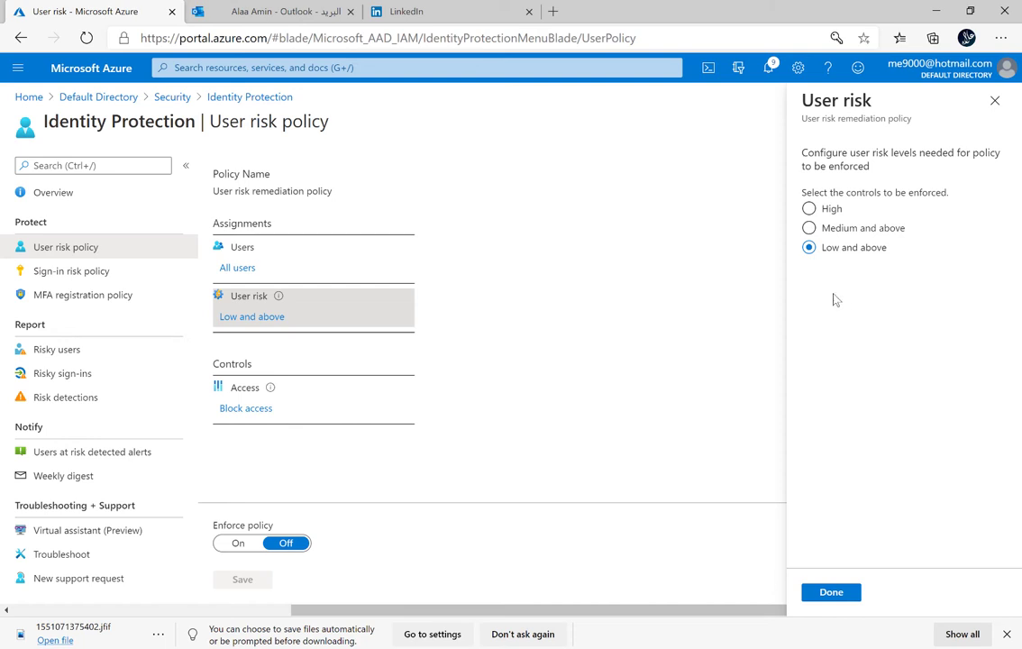
click(810, 229)
click(833, 592)
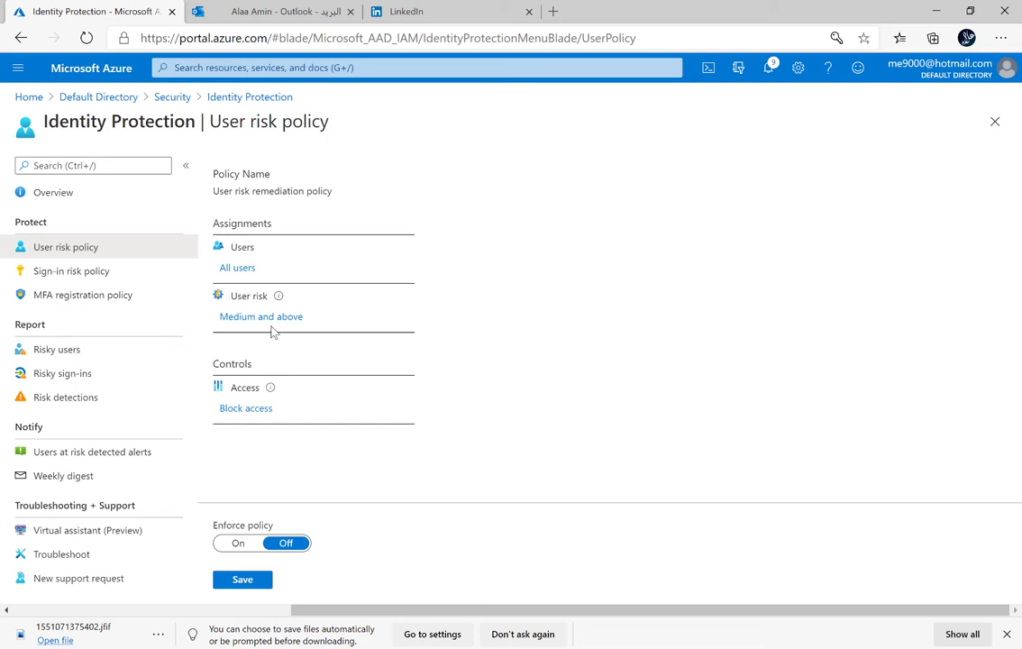
- Review the access control options of the User risk policy and close them without applying a change
click(263, 411)
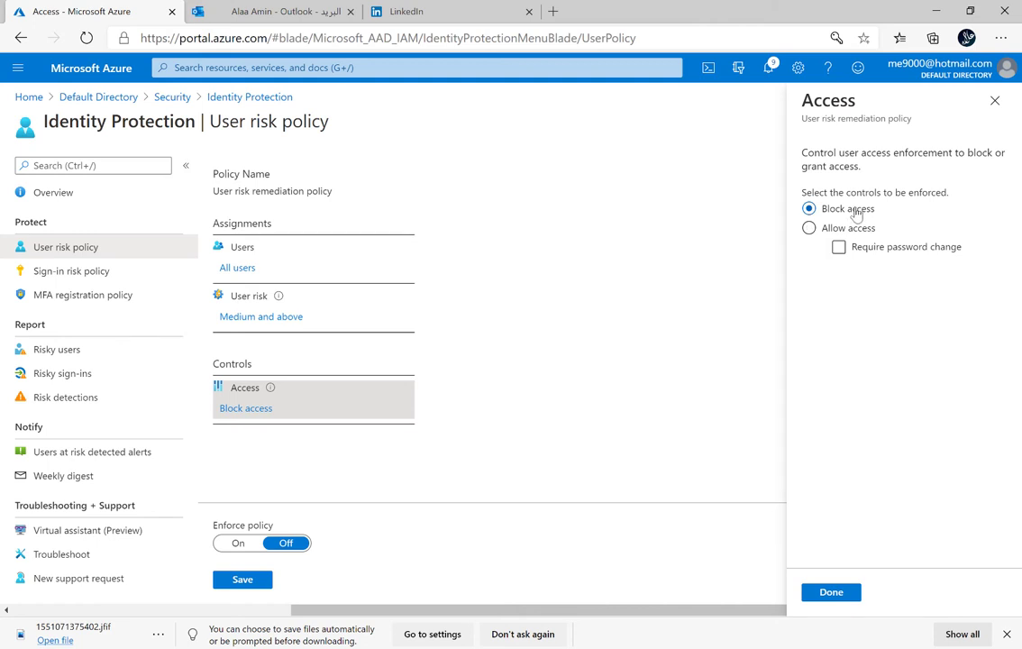
click(857, 253)
click(890, 251)
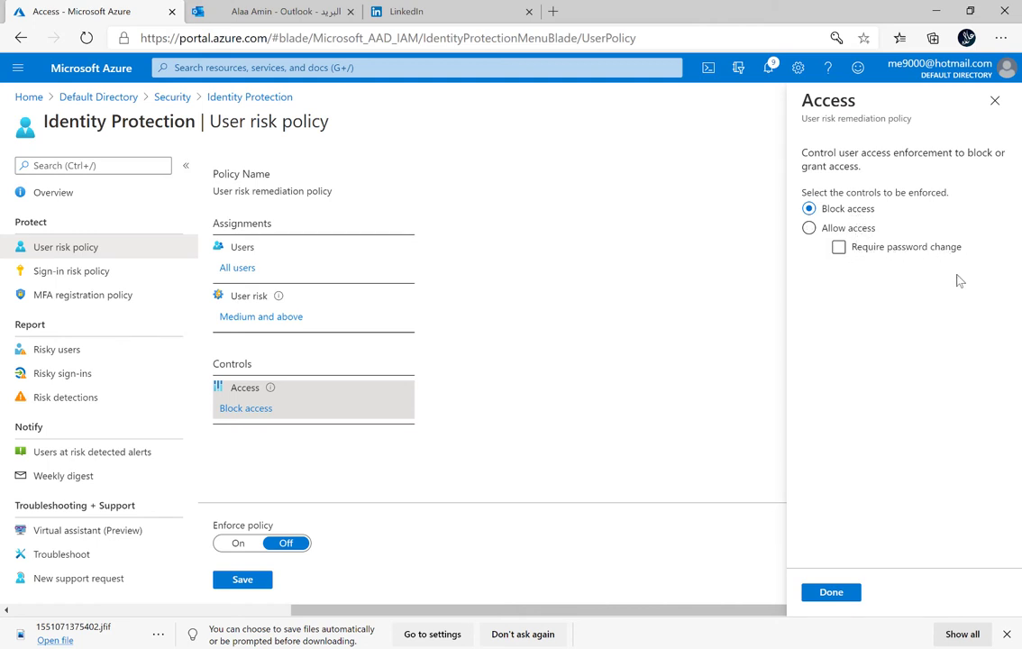
click(994, 101)
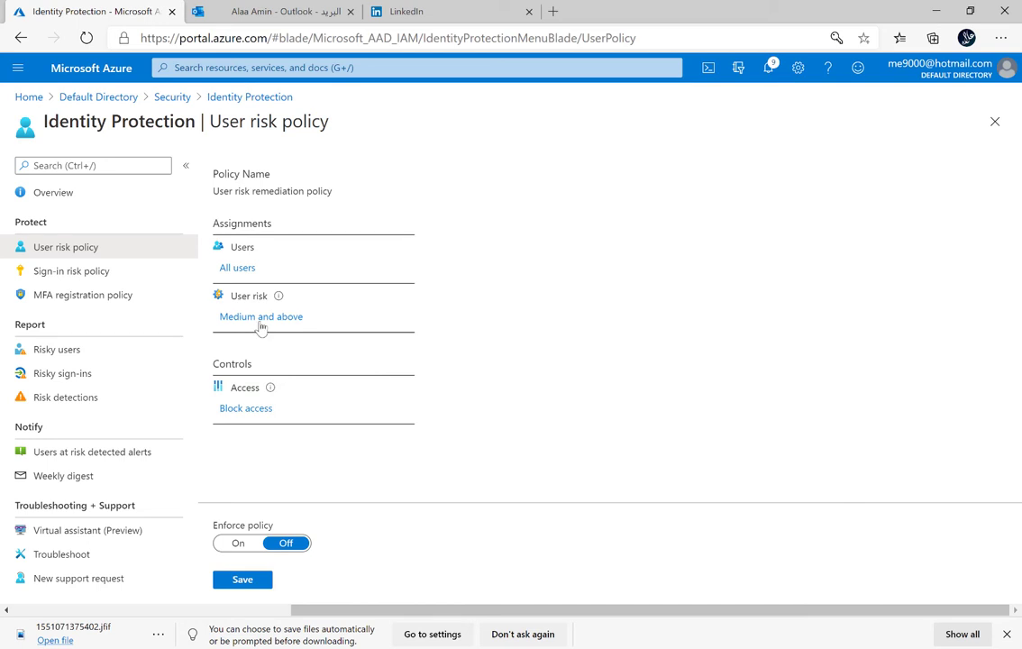
- Keep the user risk level at Medium and above, turn on enforcement of the User risk policy and save it
click(261, 320)
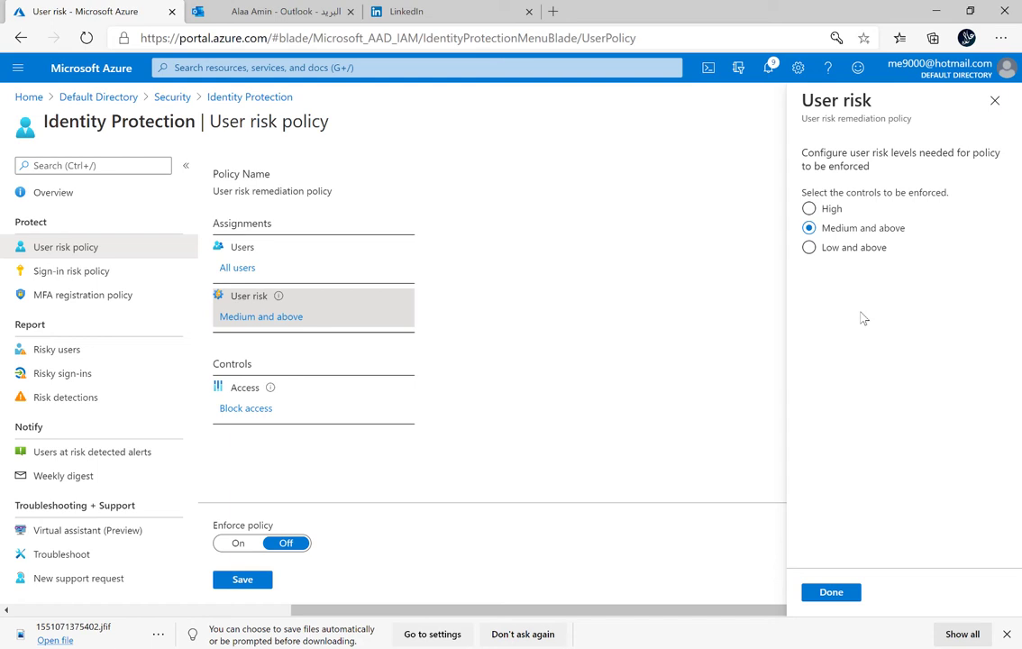
click(829, 594)
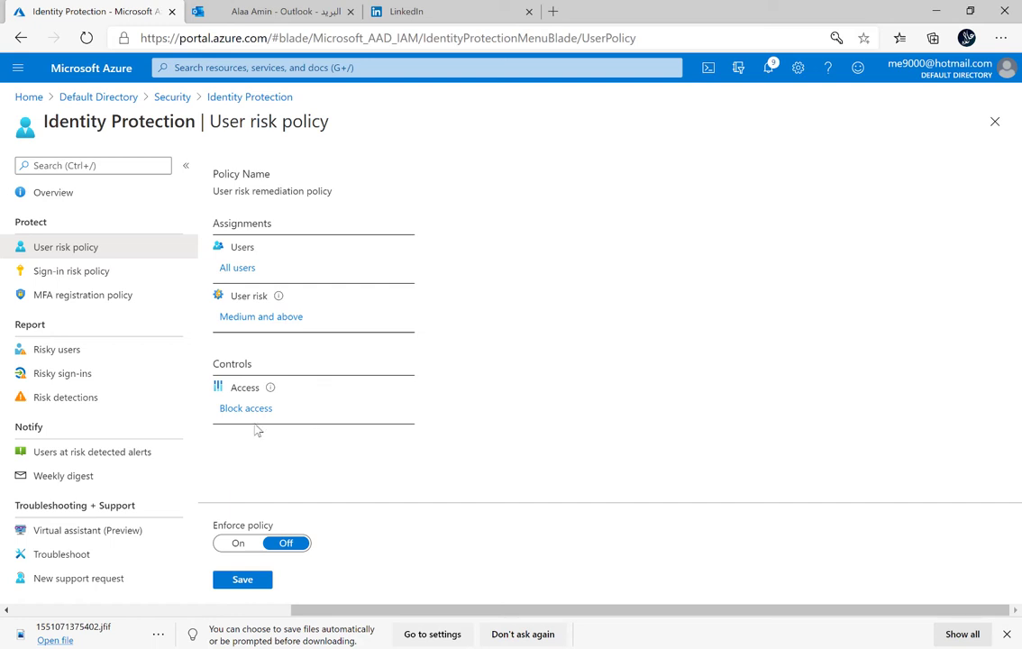
click(239, 543)
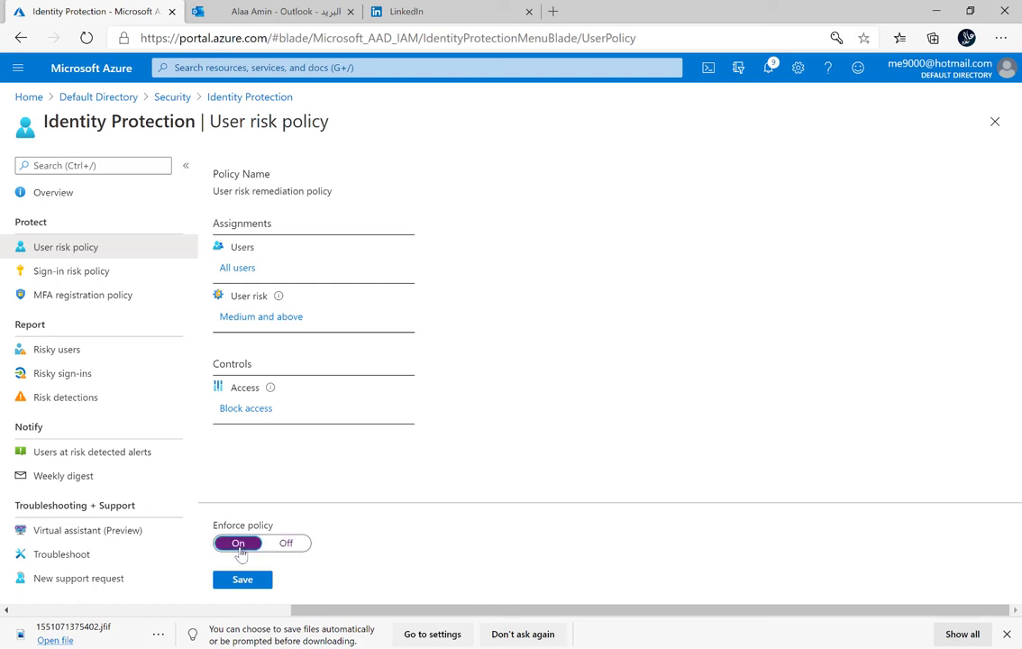
click(245, 577)
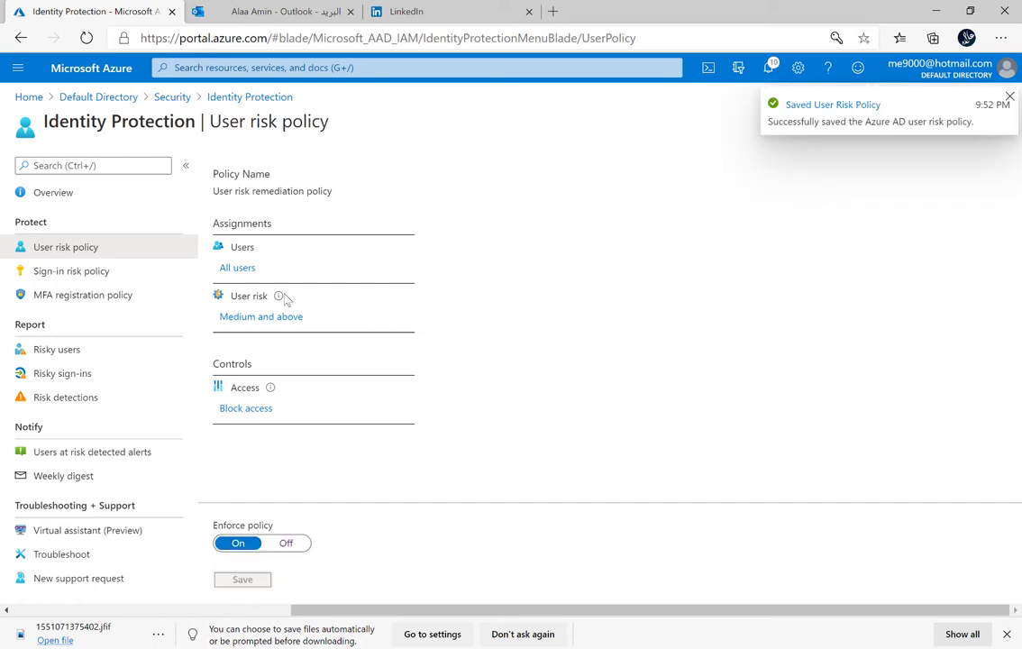
- In the Sign-in risk policy, limit the included users to one individually selected user from the directory
click(66, 275)
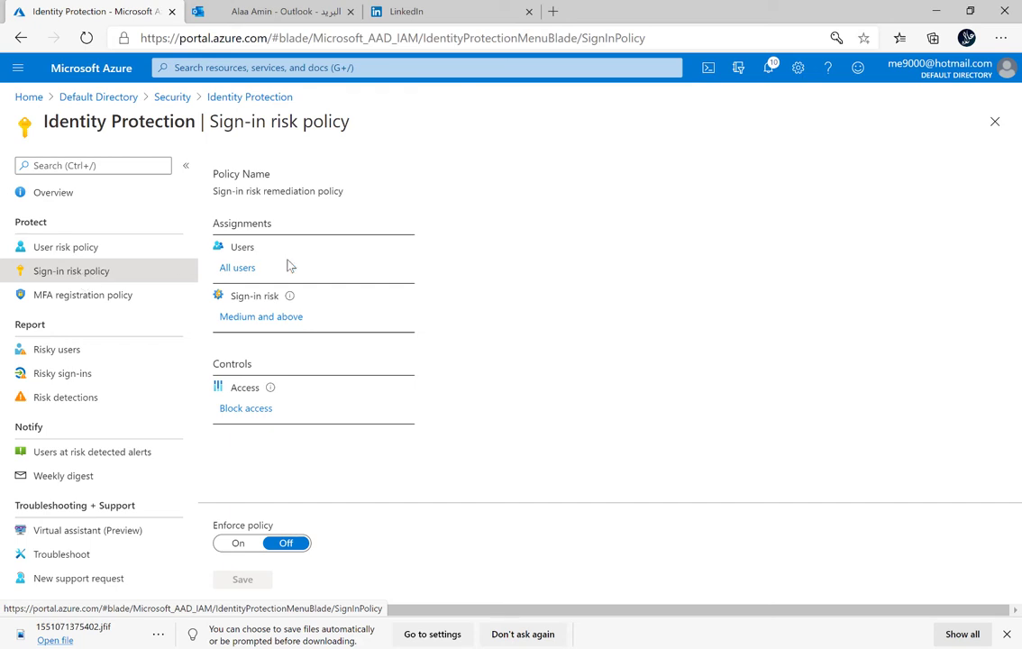
click(237, 268)
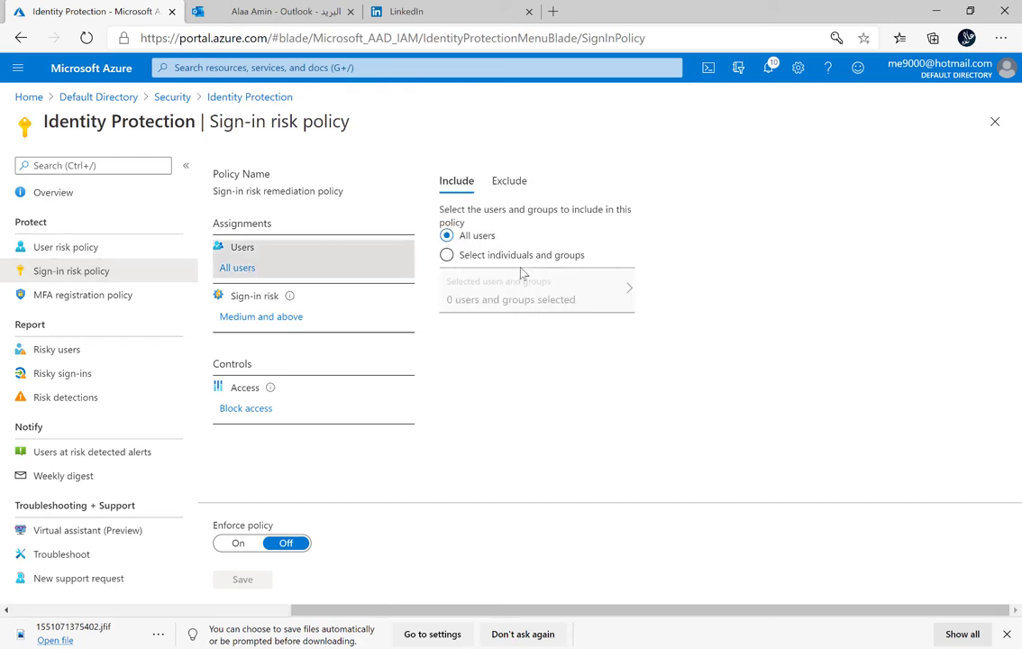
click(514, 256)
click(512, 290)
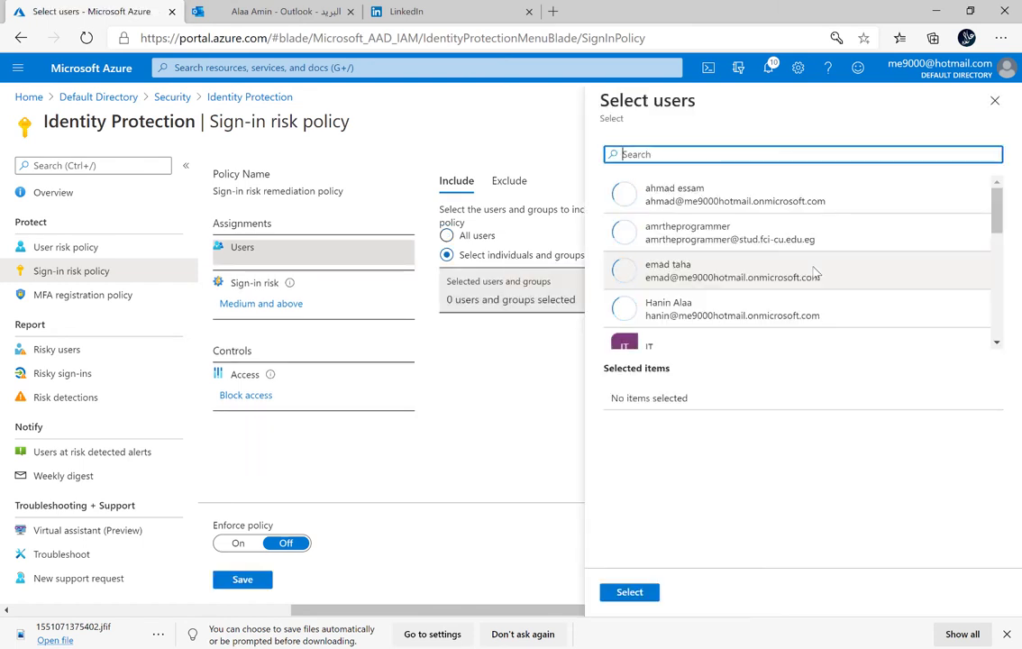
scroll(813, 273, down, 8)
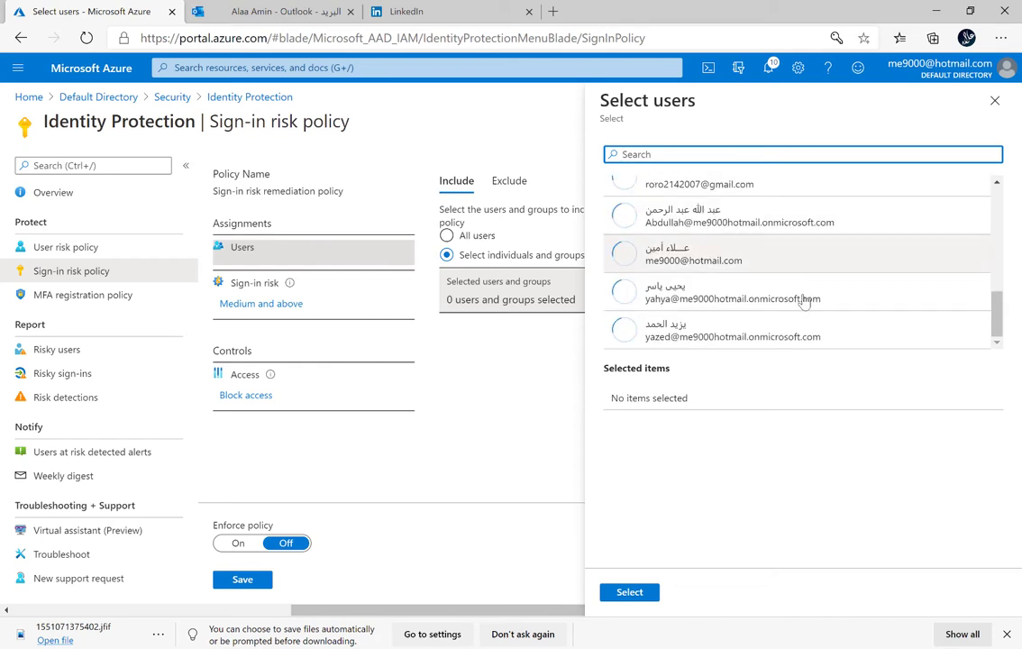
click(678, 290)
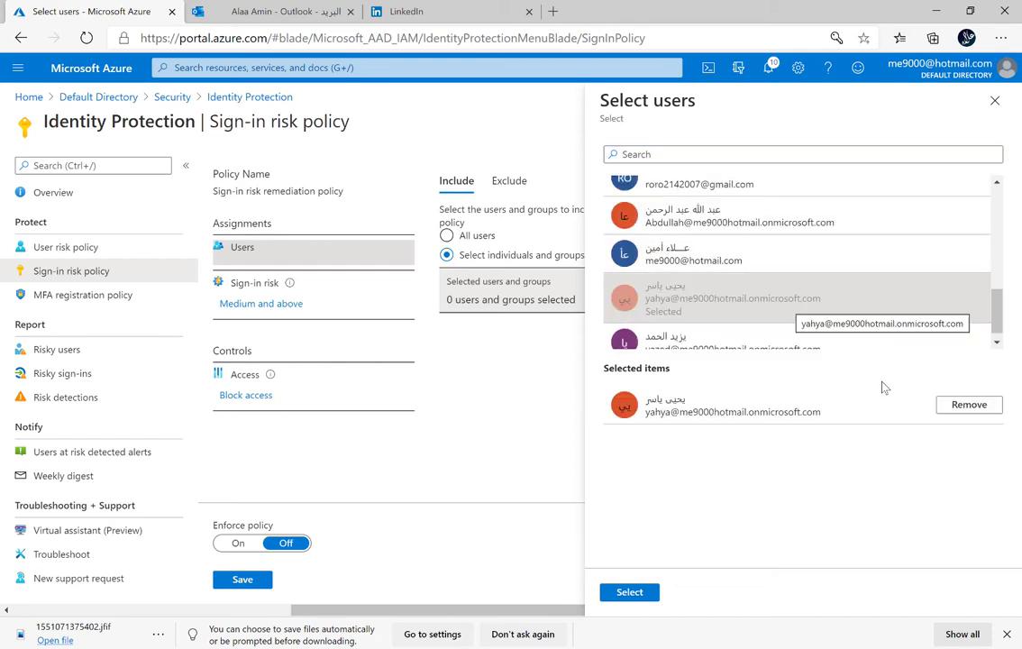
click(629, 591)
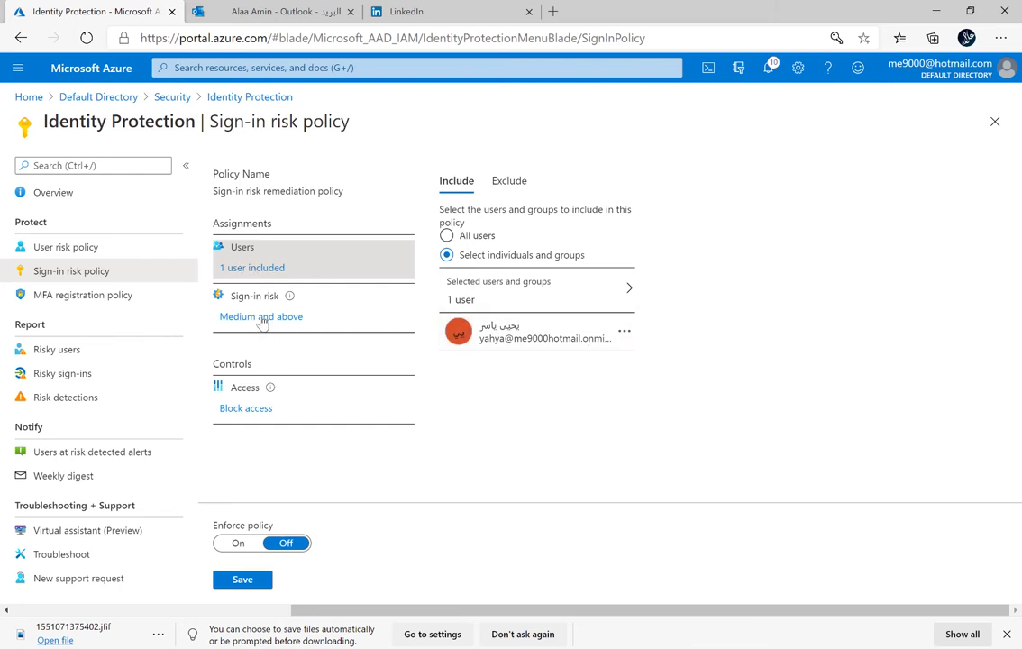
- Turn on enforcement of the Sign-in risk policy, save it and dismiss the notification
click(238, 544)
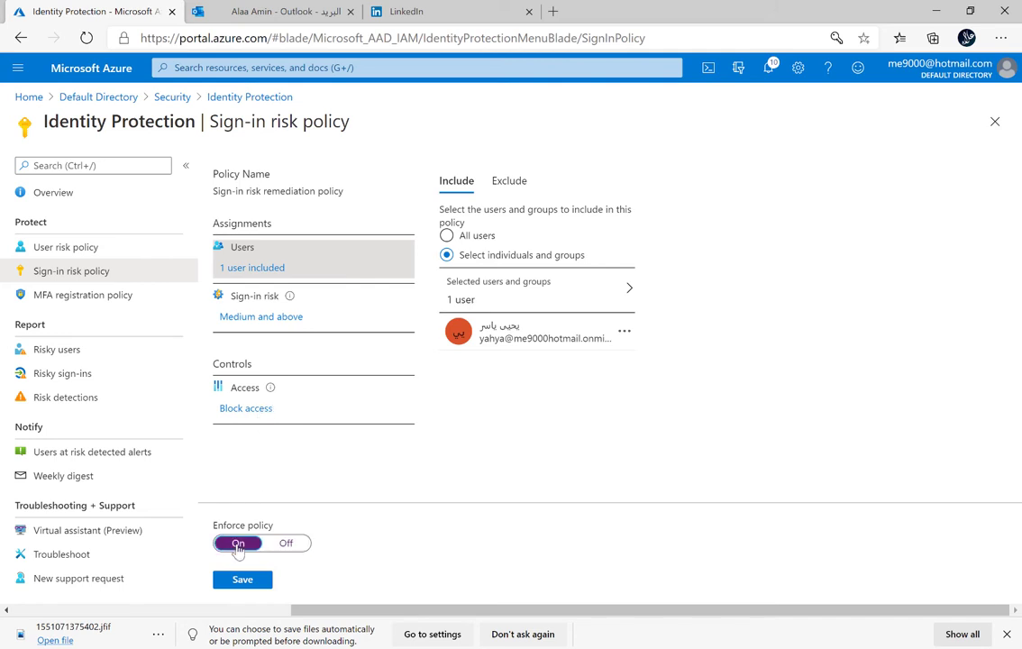
click(244, 581)
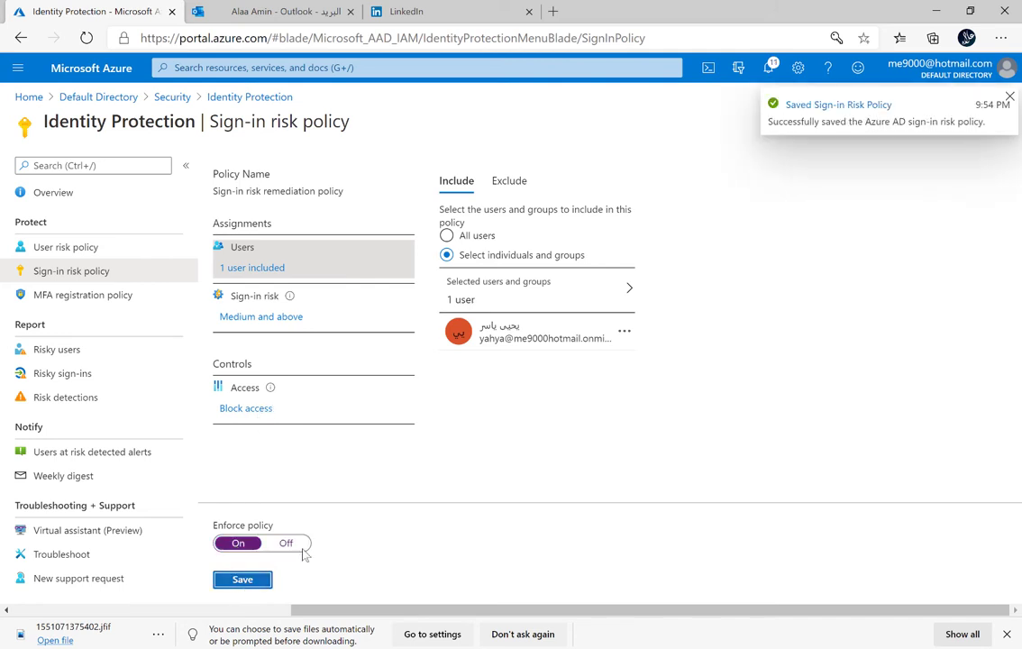
click(1009, 97)
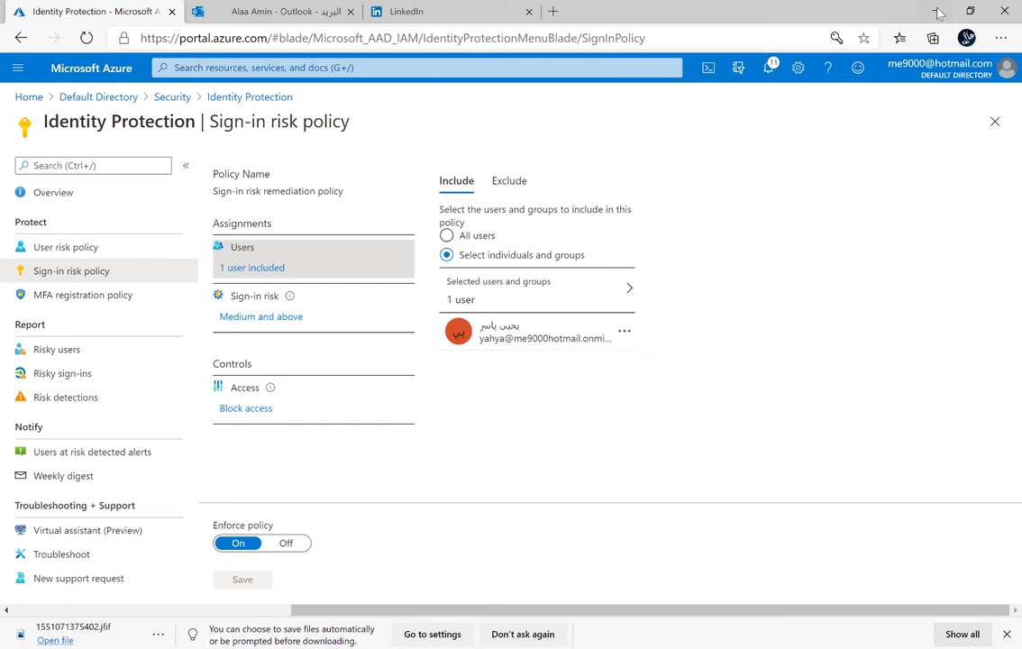
- Switch to Firefox, go to portal.azure.com and submit the selected user's e-mail on the Microsoft Azure sign-in page
key(alt+Tab)
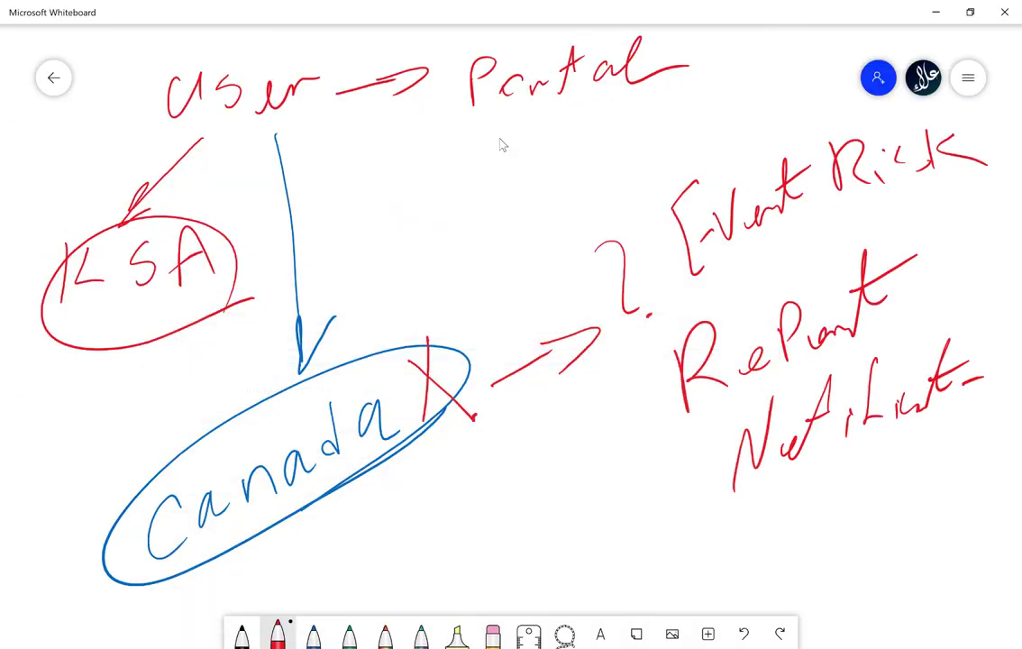
click(937, 11)
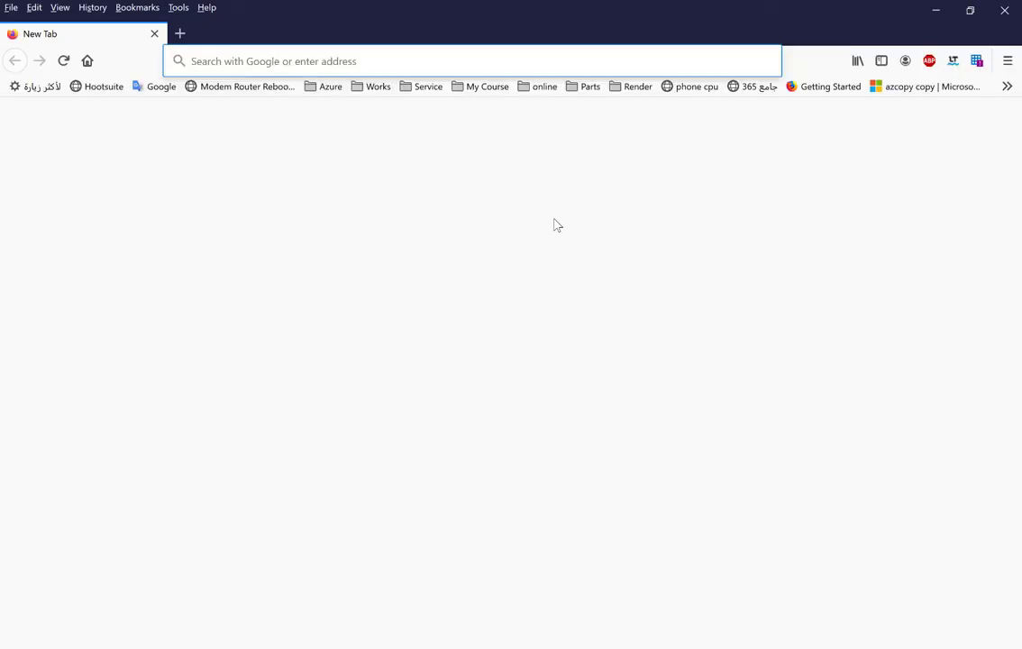
text(portal.azure.com/)
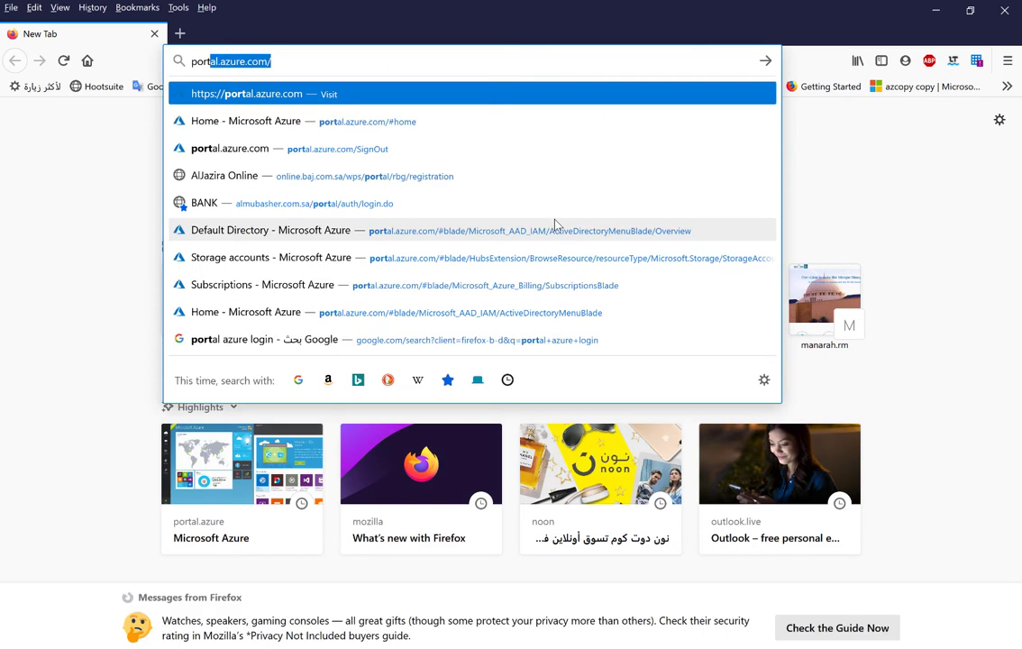
key(Return)
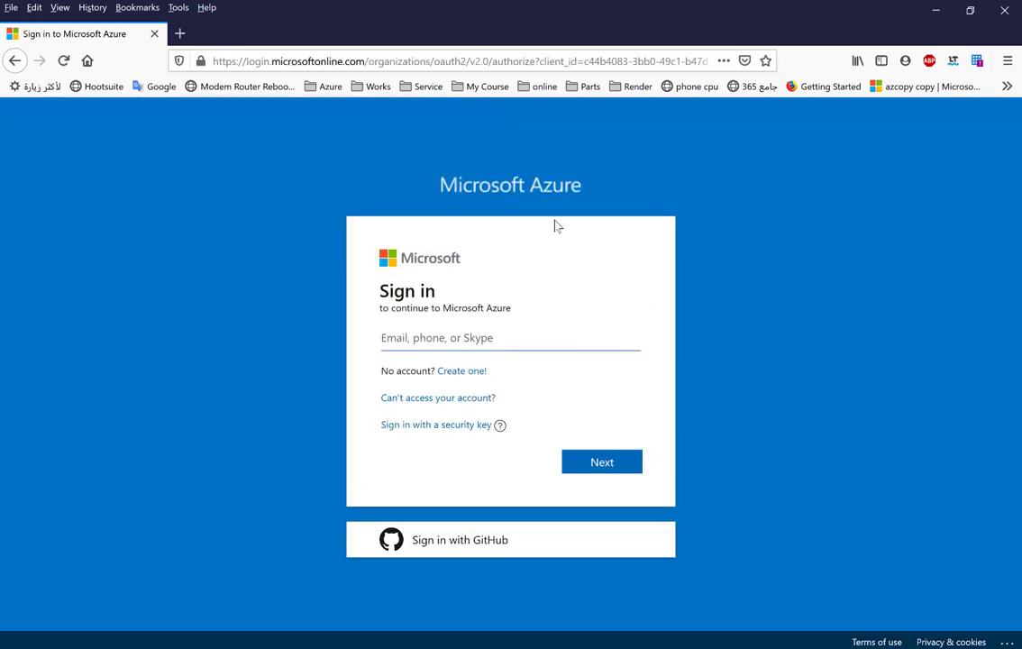
key(ctrl+v)
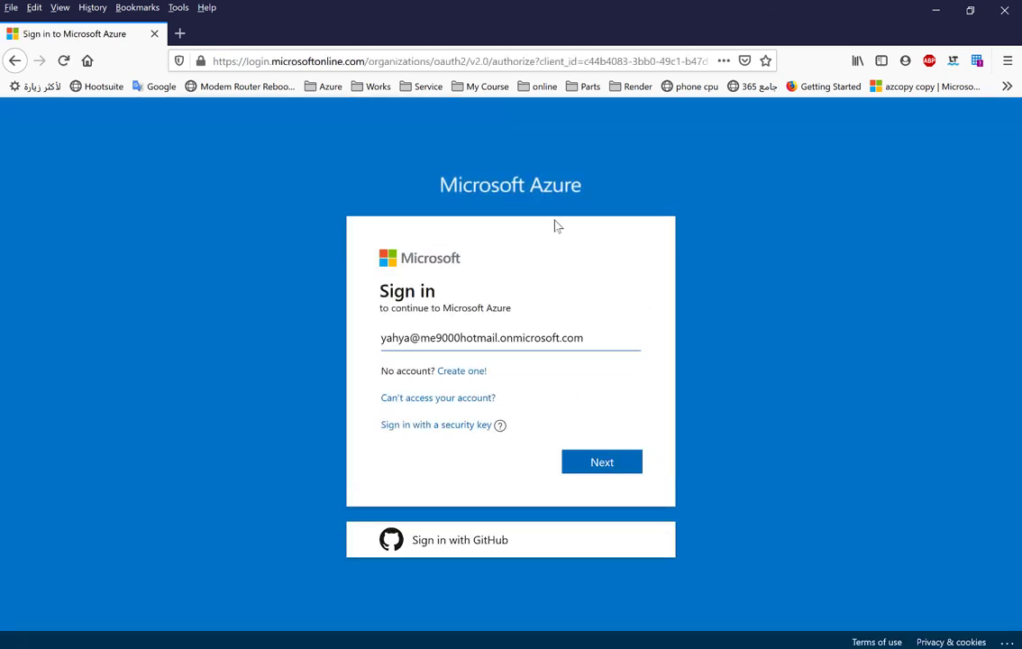
click(616, 463)
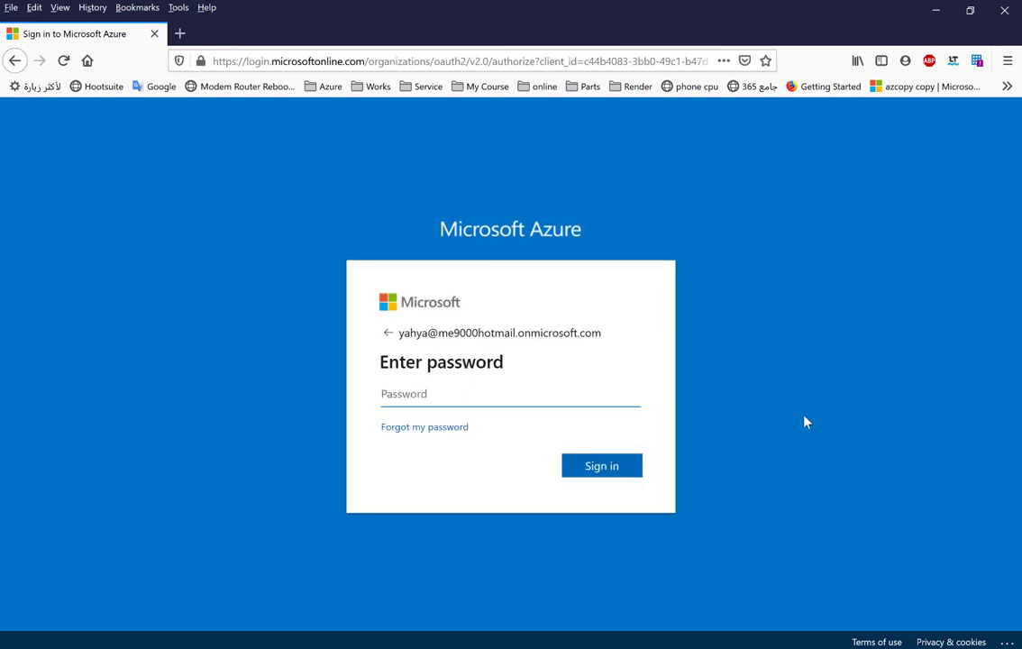
- Try to sign in with the account password and decline saving the login in the browser
text(•)
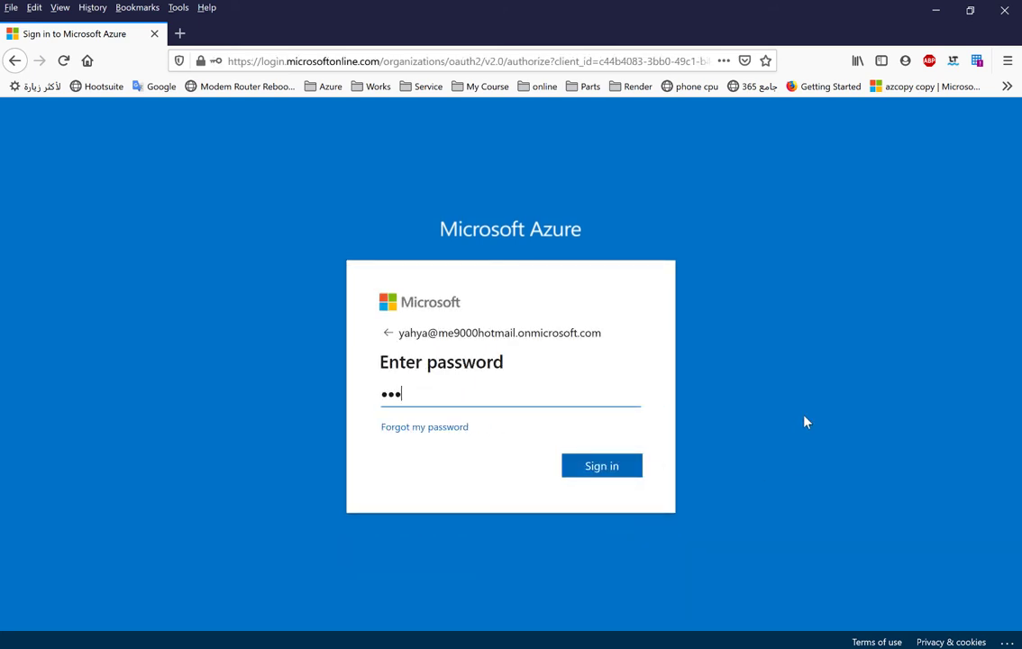
text(•••••••)
key(Return)
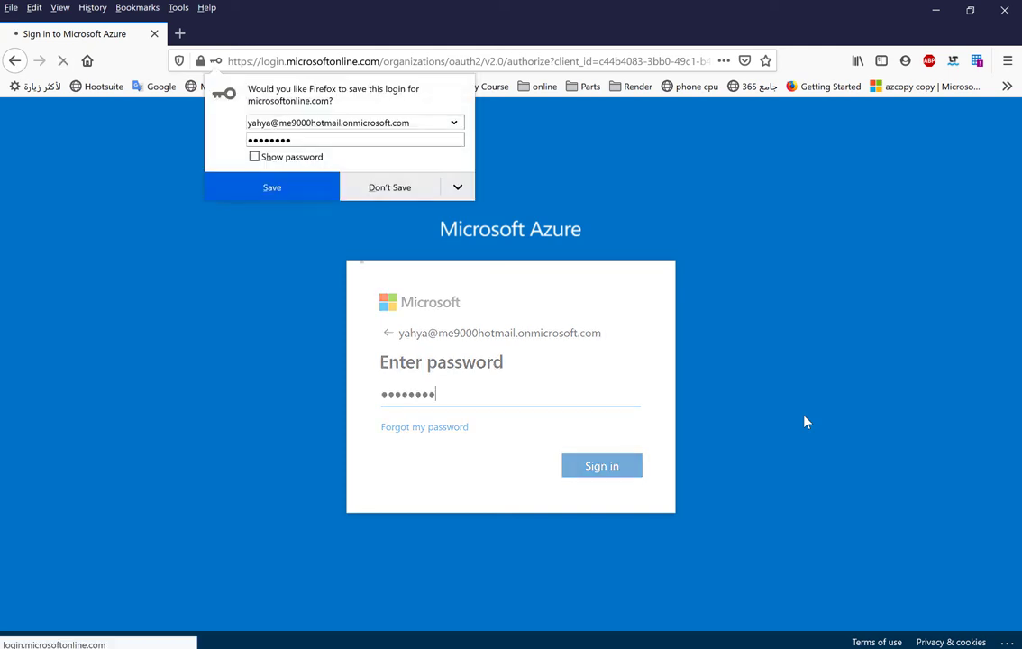
click(388, 185)
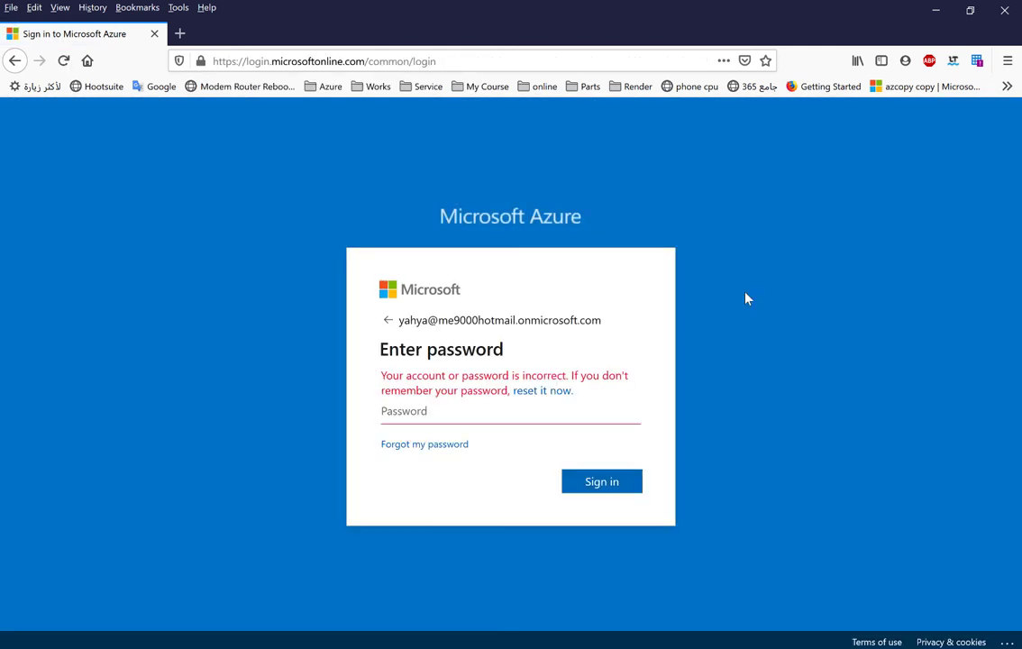
- Sign in by entering the account password again, skip the additional security information for now and close the Advisor recommendations message
click(499, 413)
text(•)
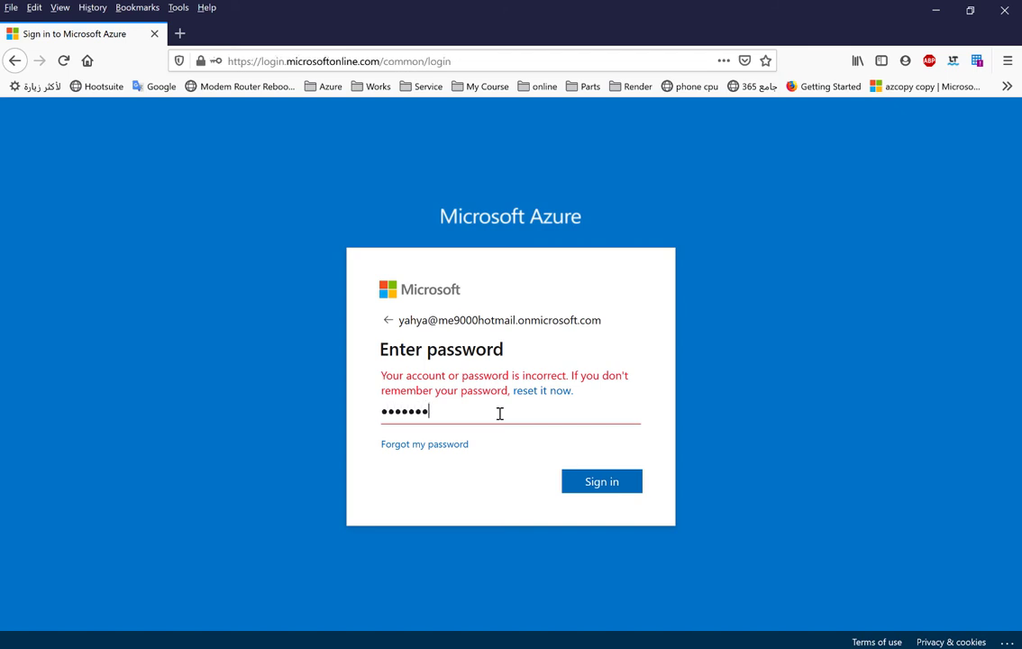
key(Return)
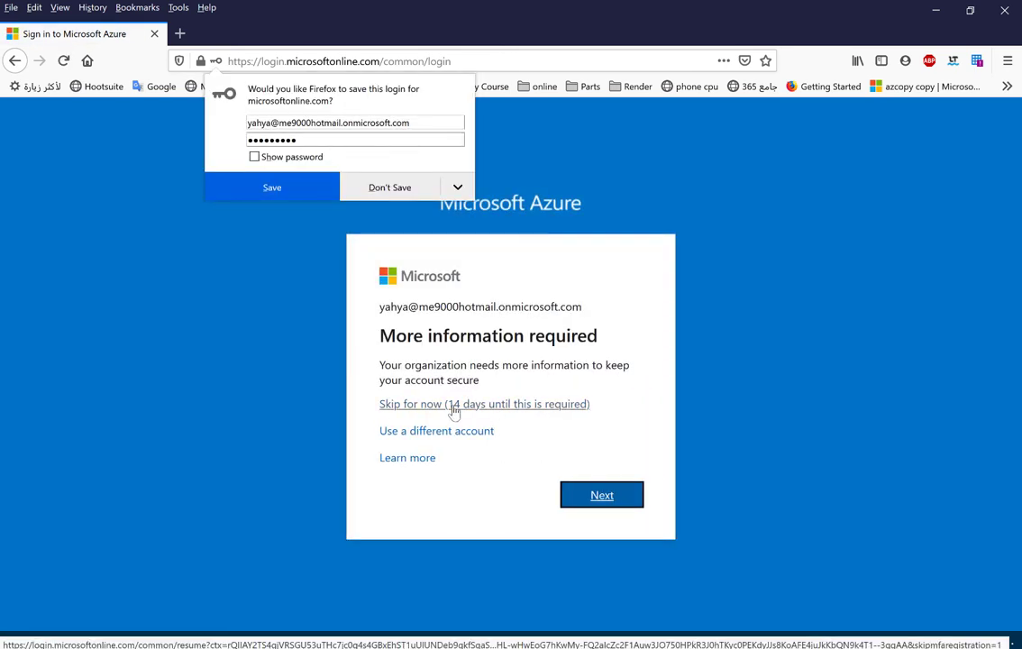
click(453, 410)
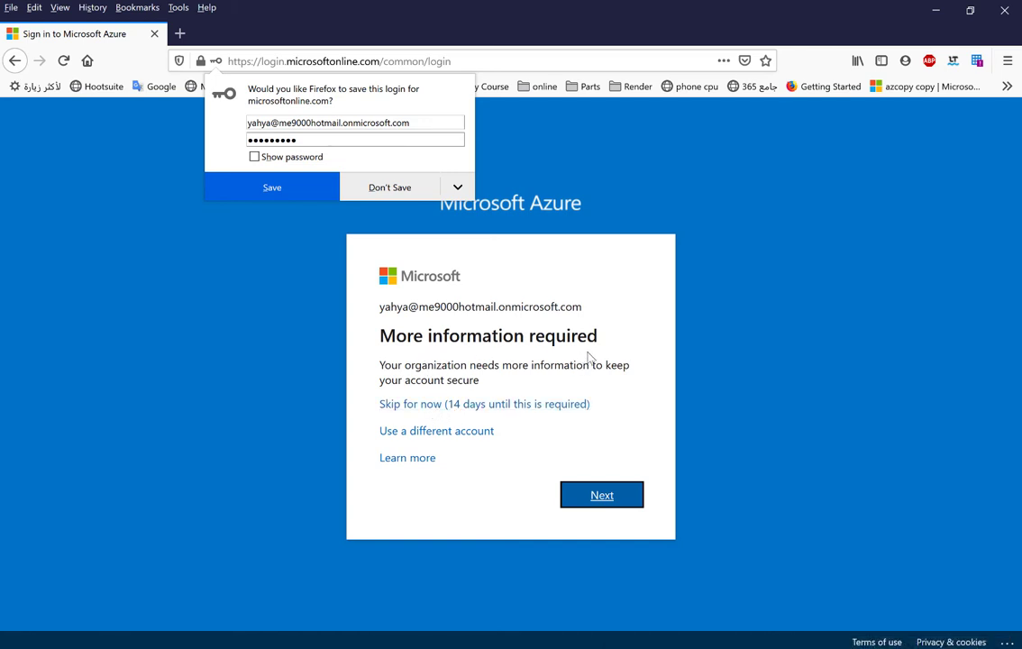
click(556, 408)
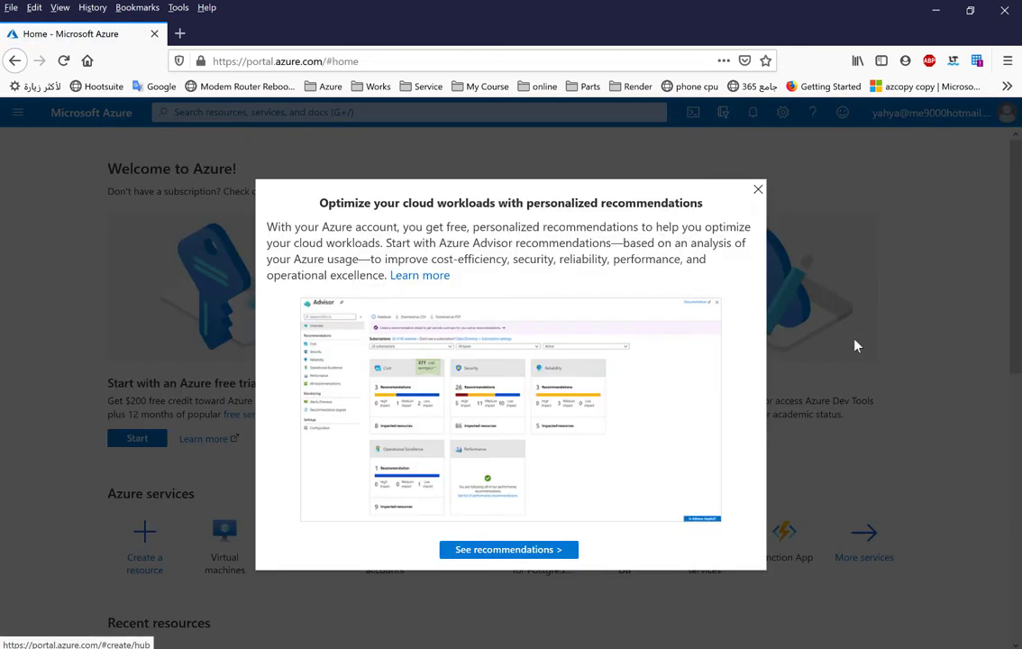
click(758, 190)
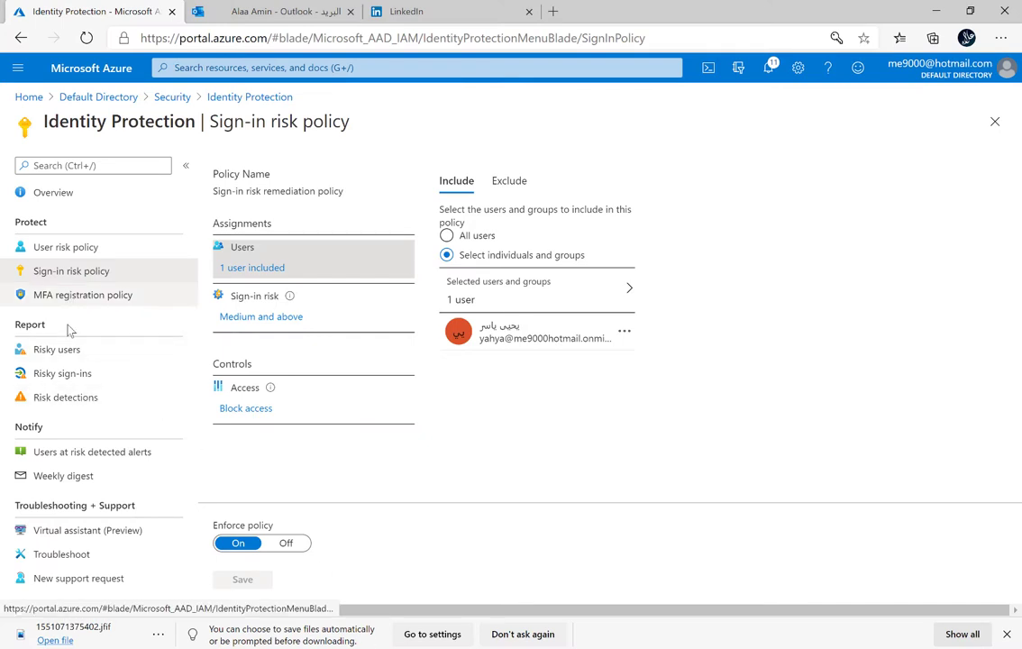
- Switch to the administrator's Azure portal in Edge and check the Risky users and Risky sign-ins reports
click(62, 350)
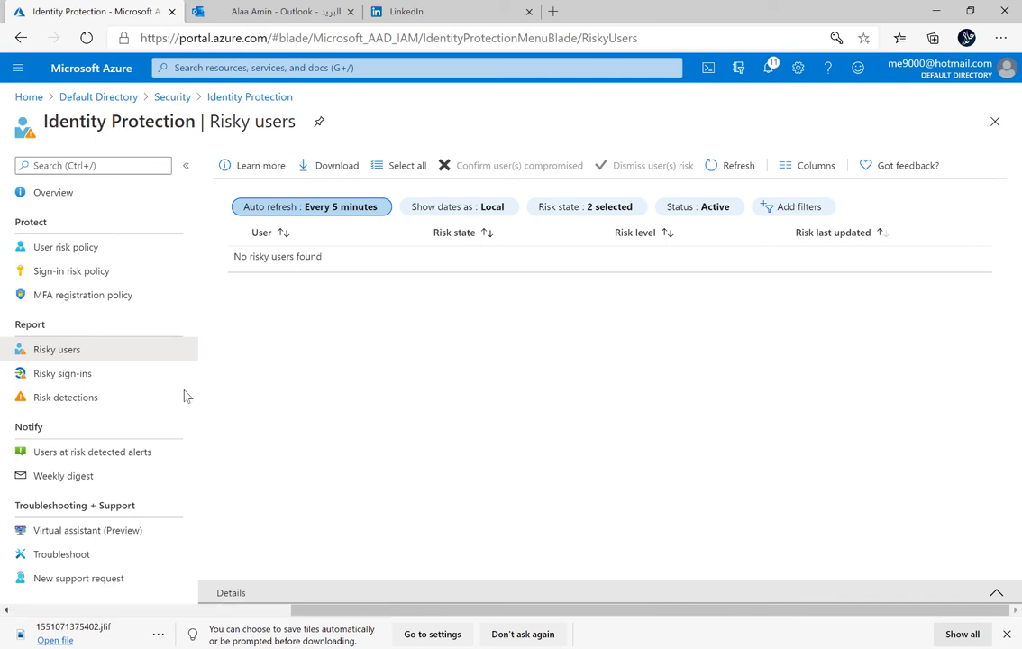
click(62, 377)
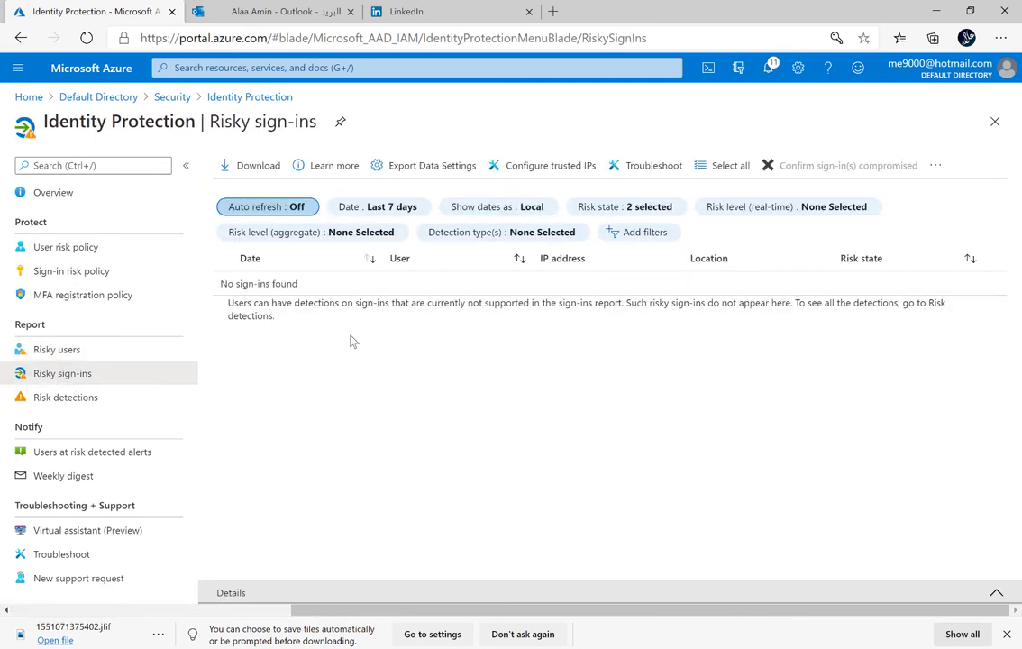
- Open the selected user's profile from the Default Directory and review the status, IP address and location of their sign-ins
click(99, 96)
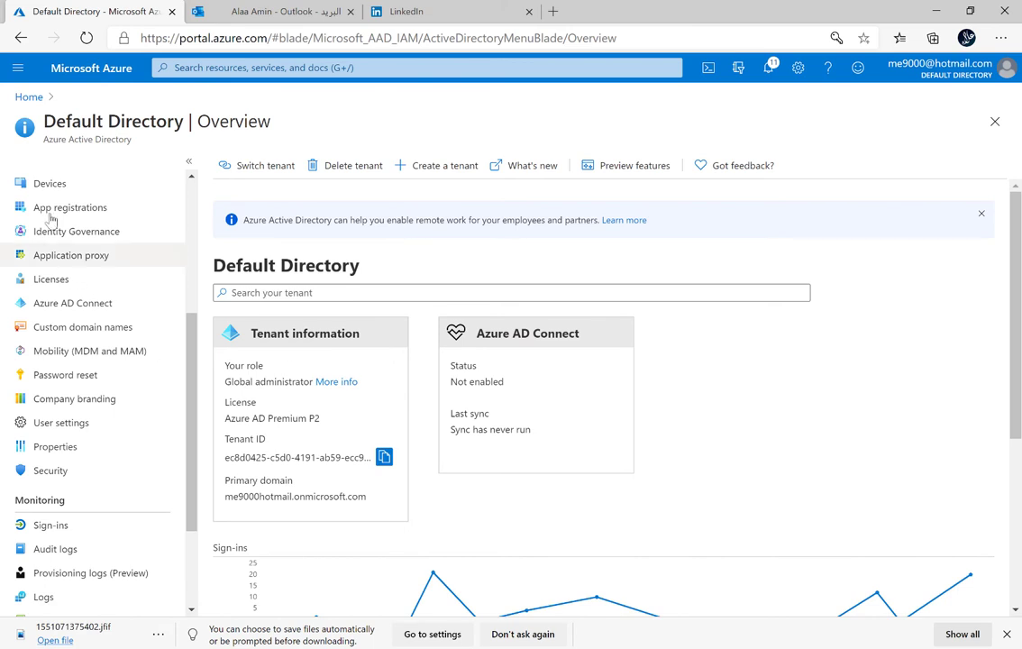
scroll(77, 298, up, 3)
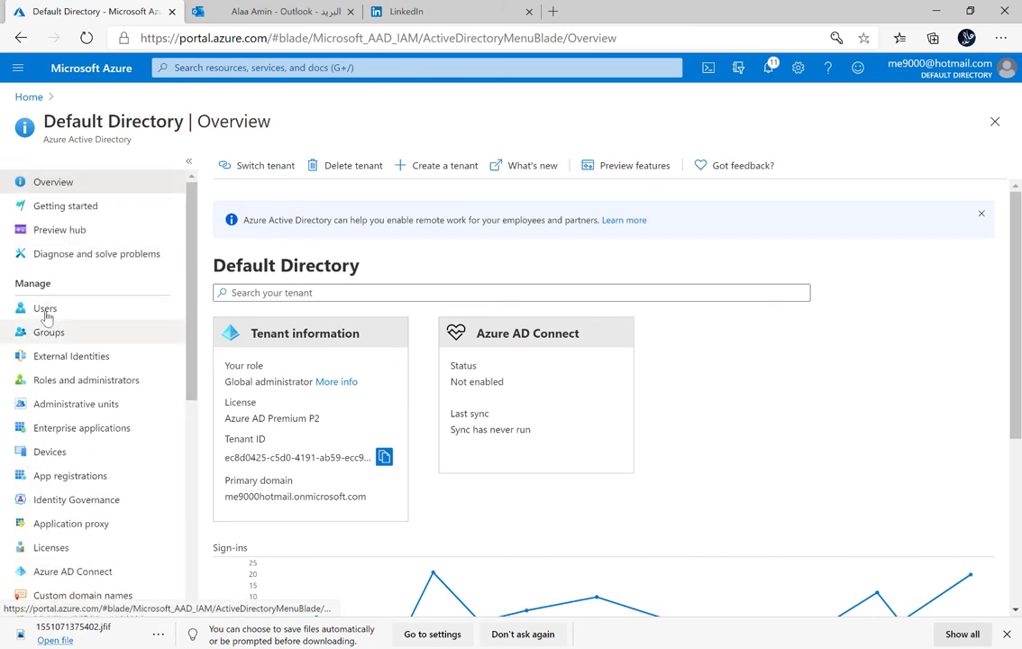
click(45, 305)
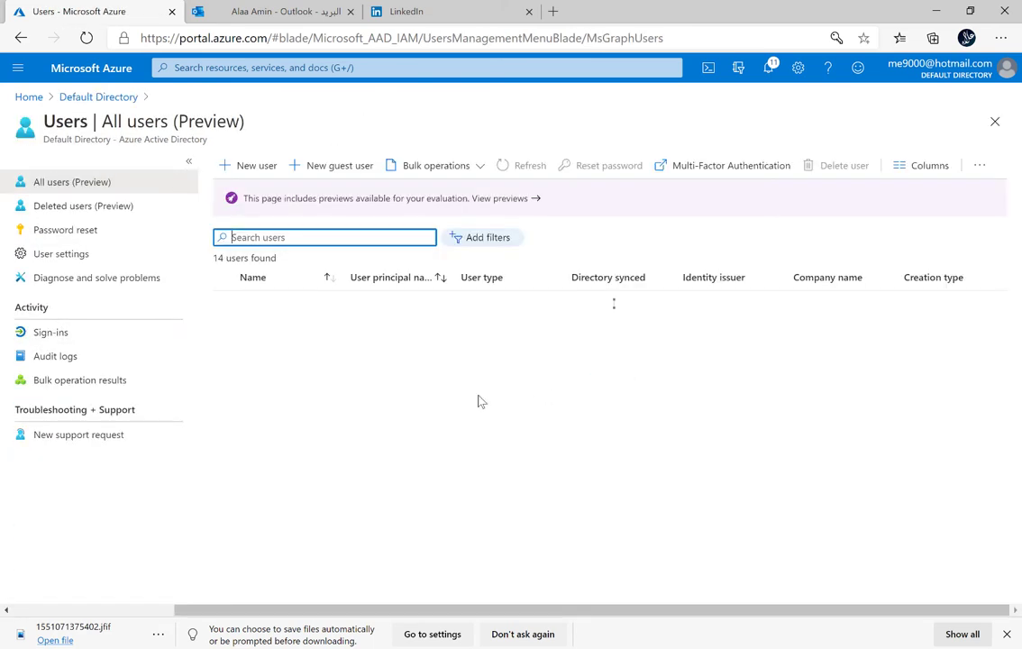
scroll(484, 422, down, 2)
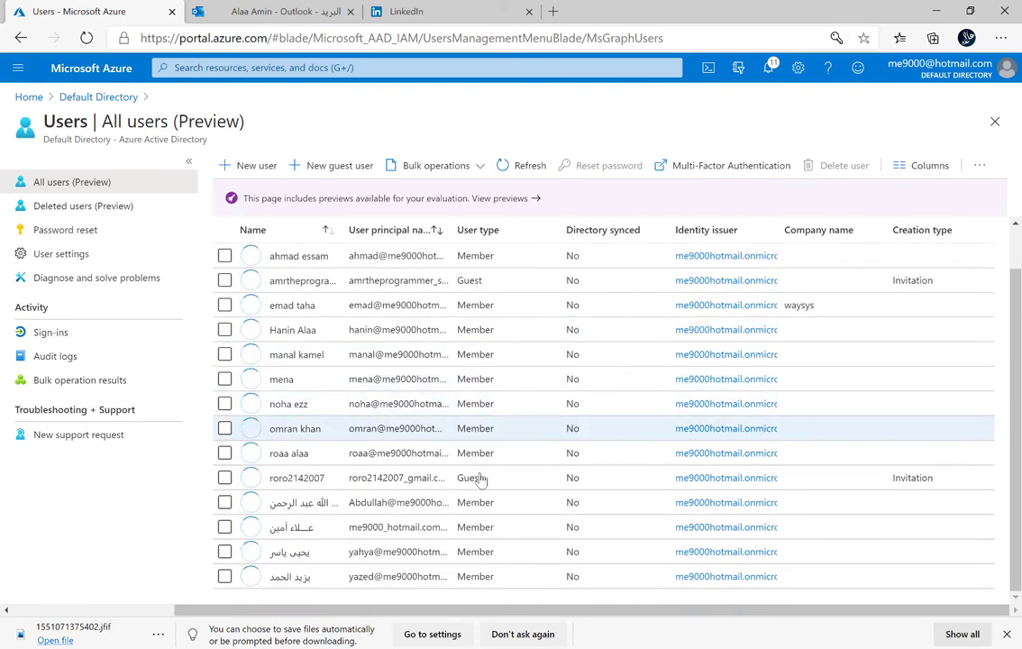
click(286, 552)
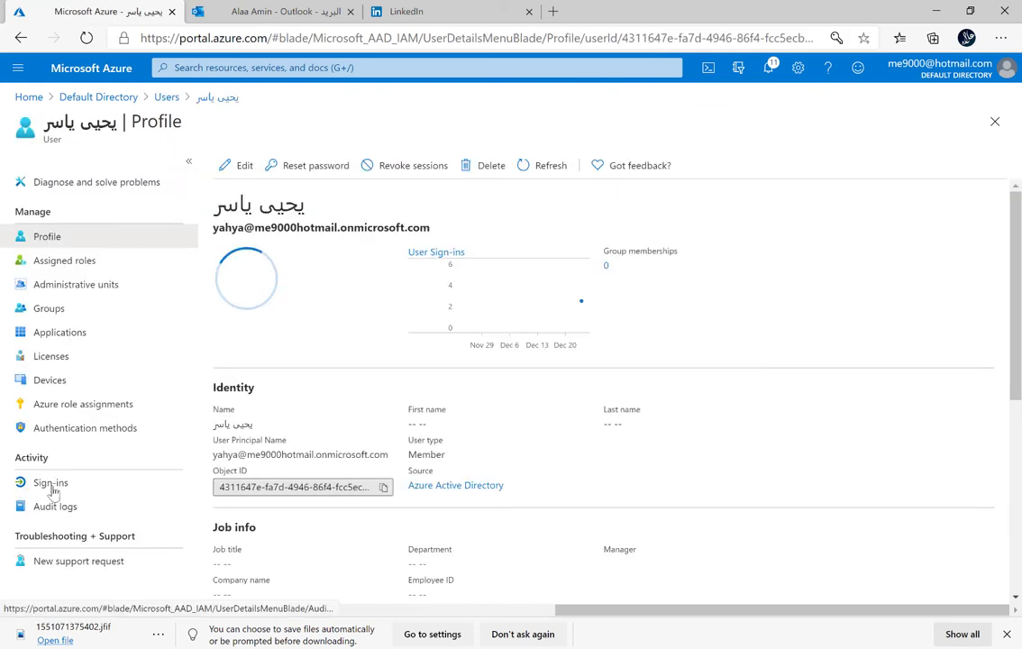
click(74, 483)
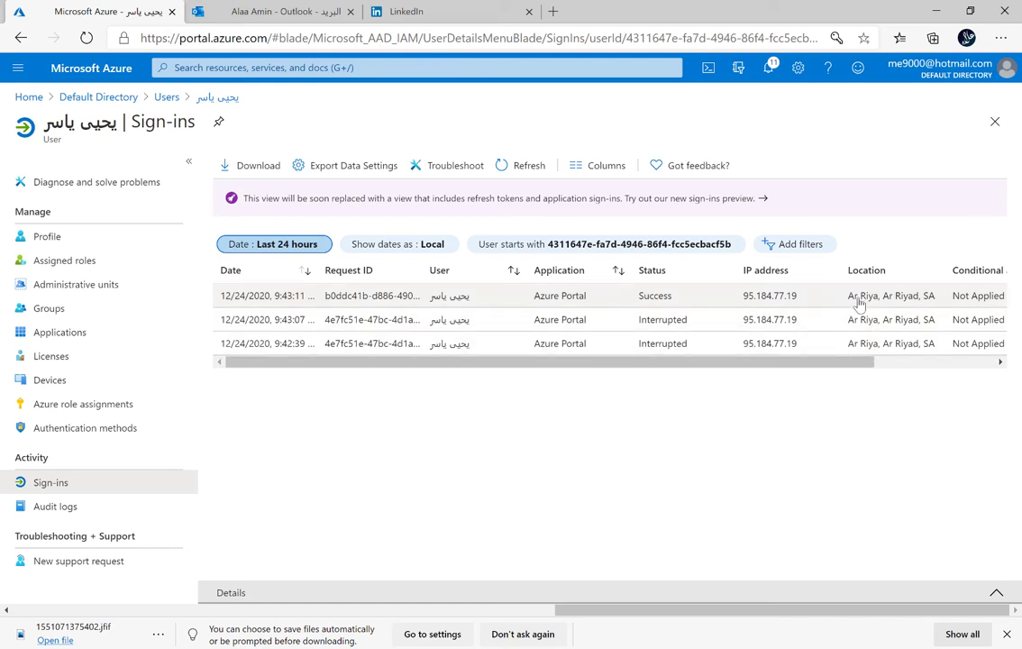
drag(854, 365, 783, 364)
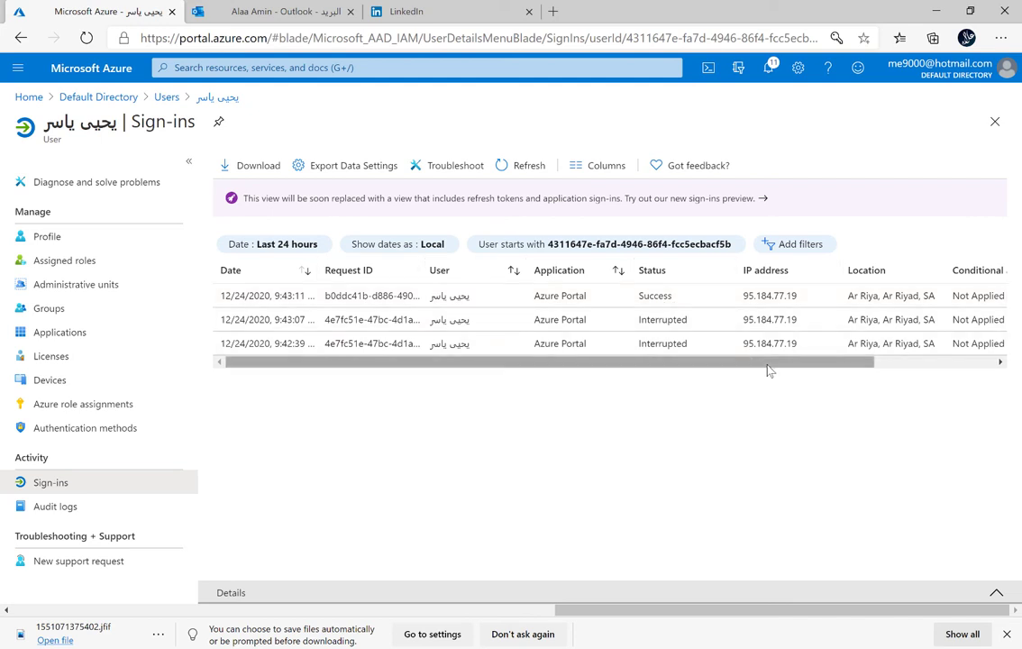
drag(833, 361, 687, 368)
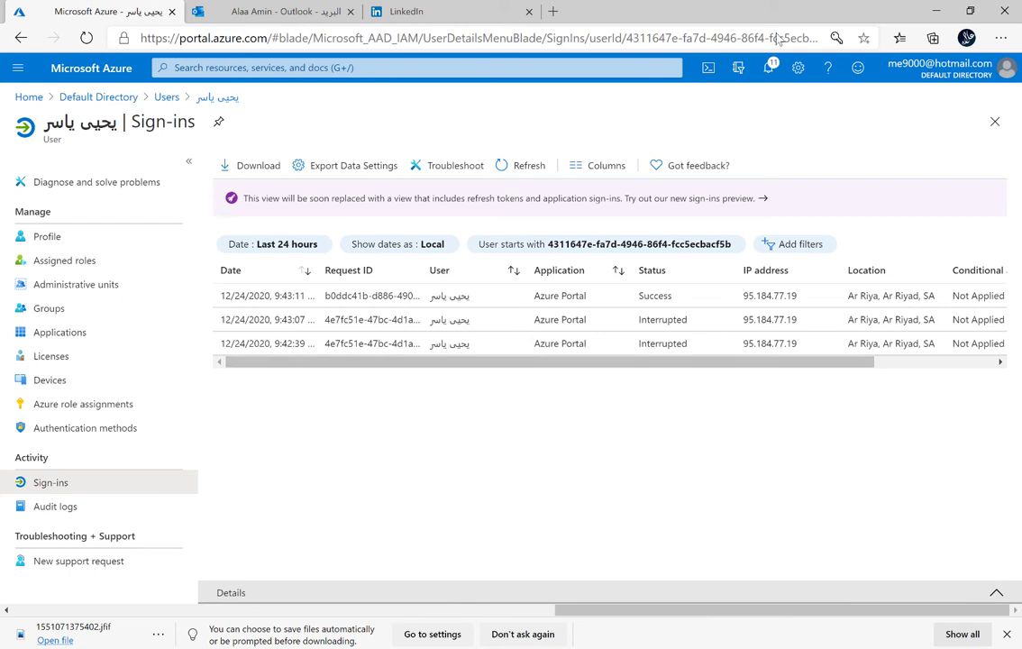
- Switch to Firefox, sign the test user out of the Azure portal and minimize the browser window
click(936, 10)
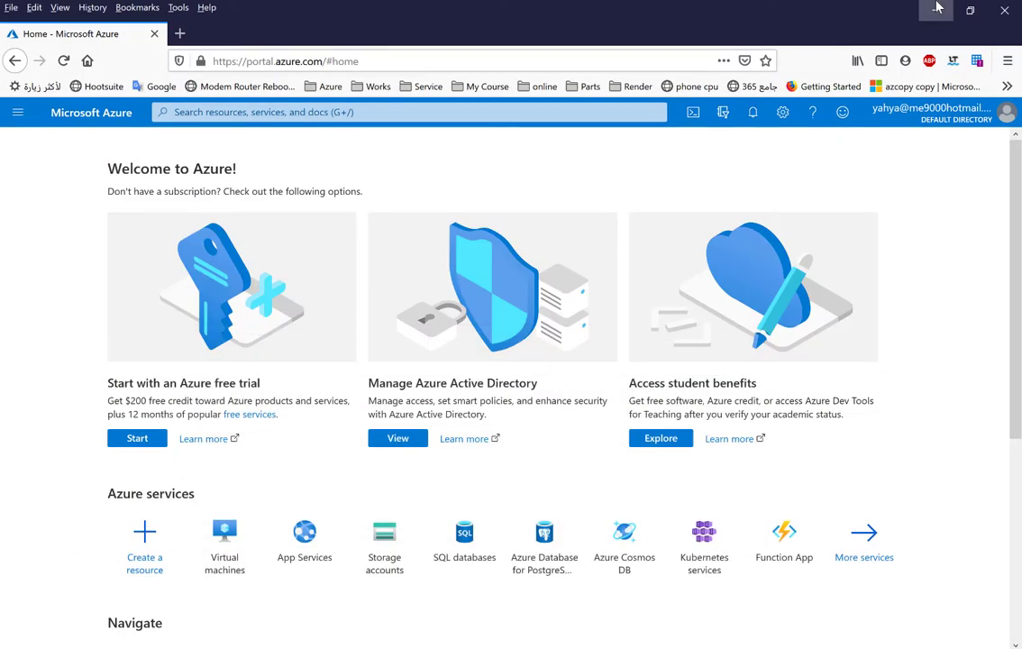
click(1010, 115)
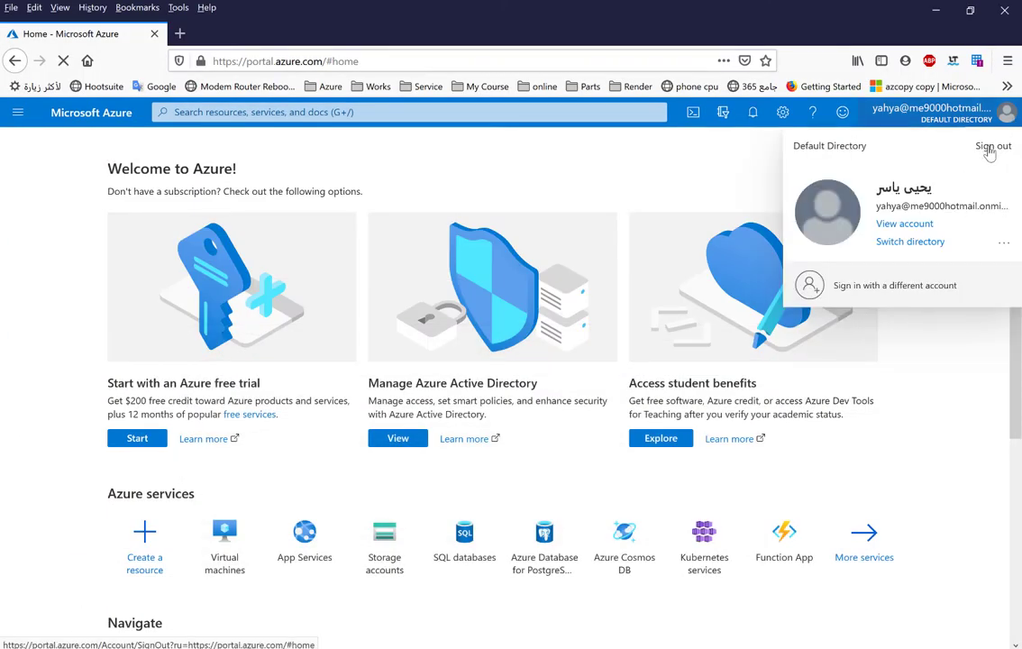
click(991, 147)
click(935, 12)
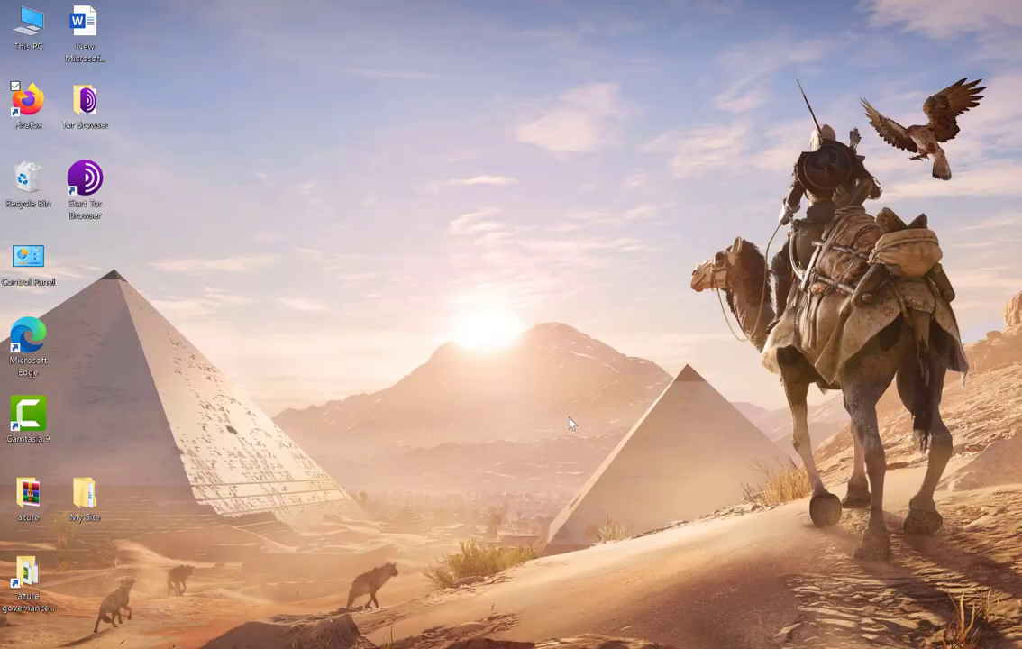
- Start Tor Browser from the desktop, maximize its window and try to load poertal.azure.com
double_click(77, 185)
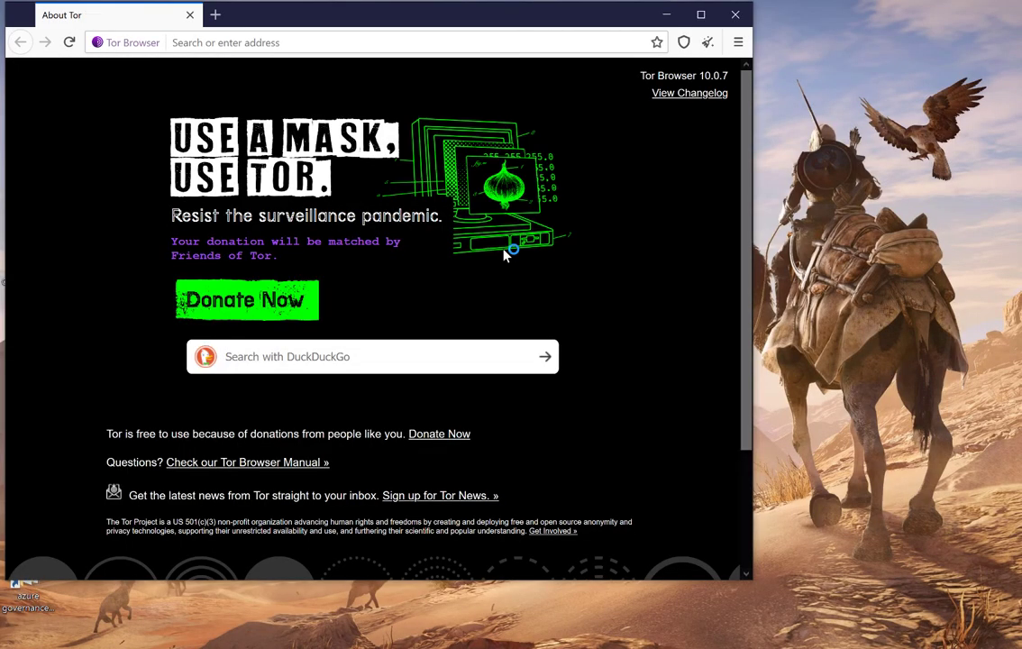
click(702, 14)
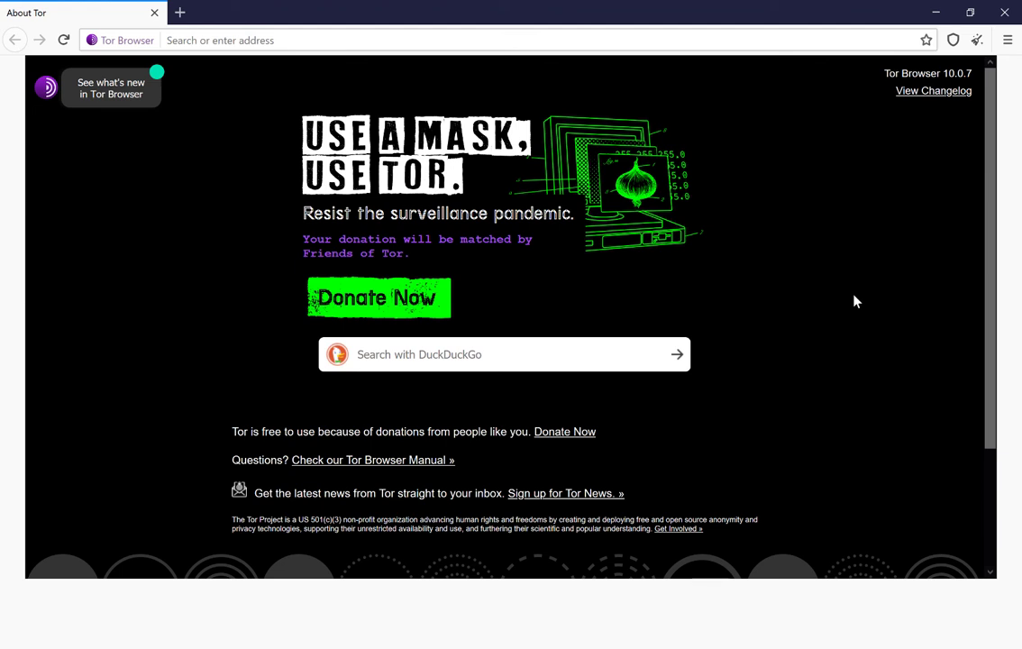
click(458, 38)
text(poert)
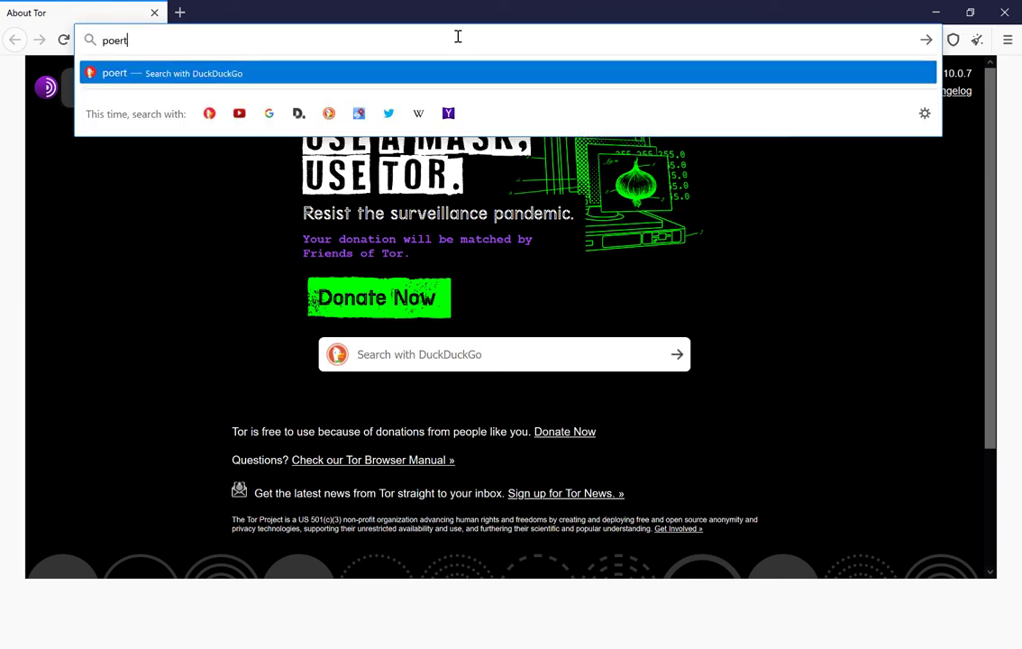
text(al)
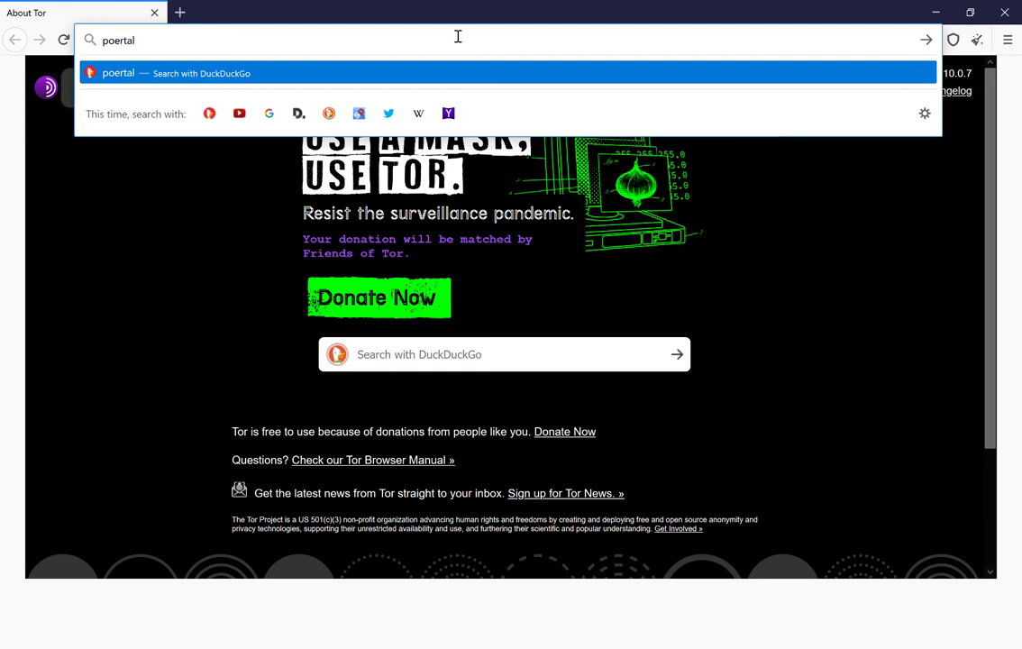
text(.azur)
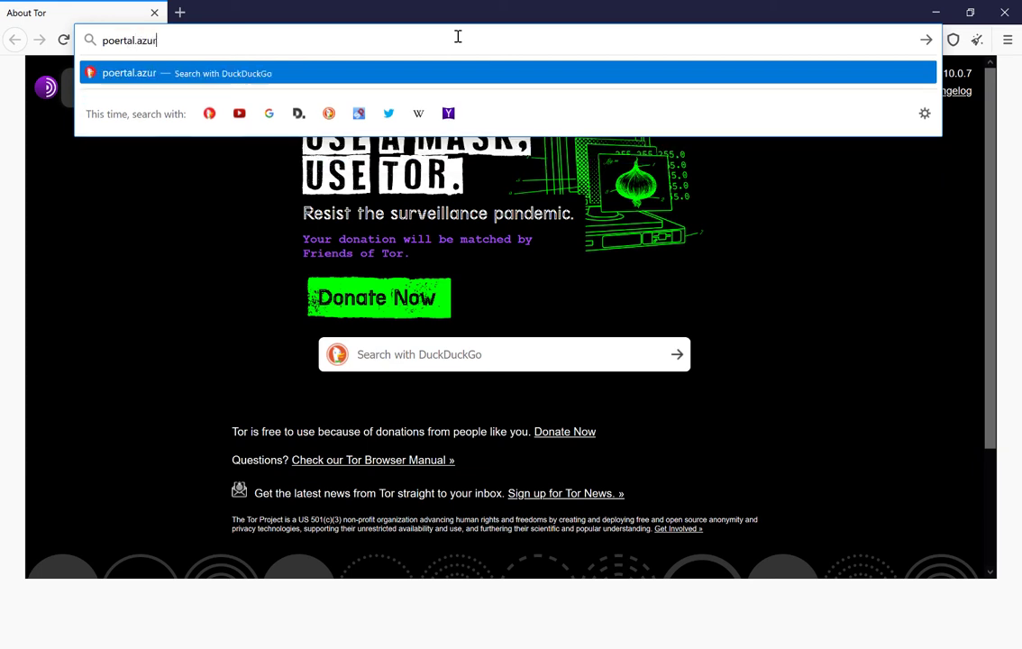
text(e.com)
key(Return)
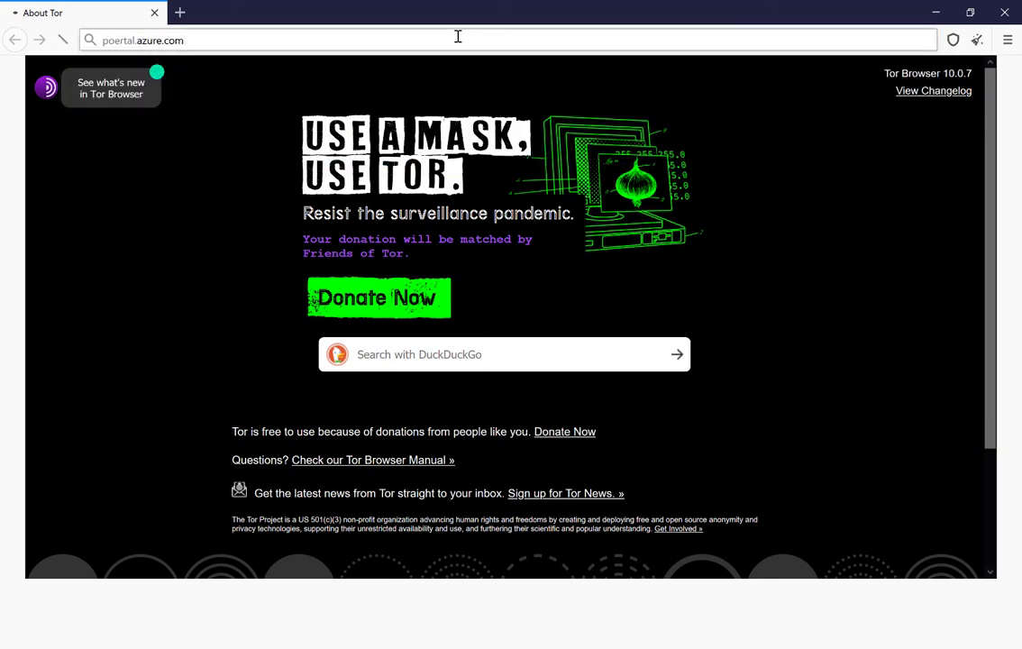
- Correct the misspelled address to portal.azure.com and load the Azure sign-in page
click(118, 40)
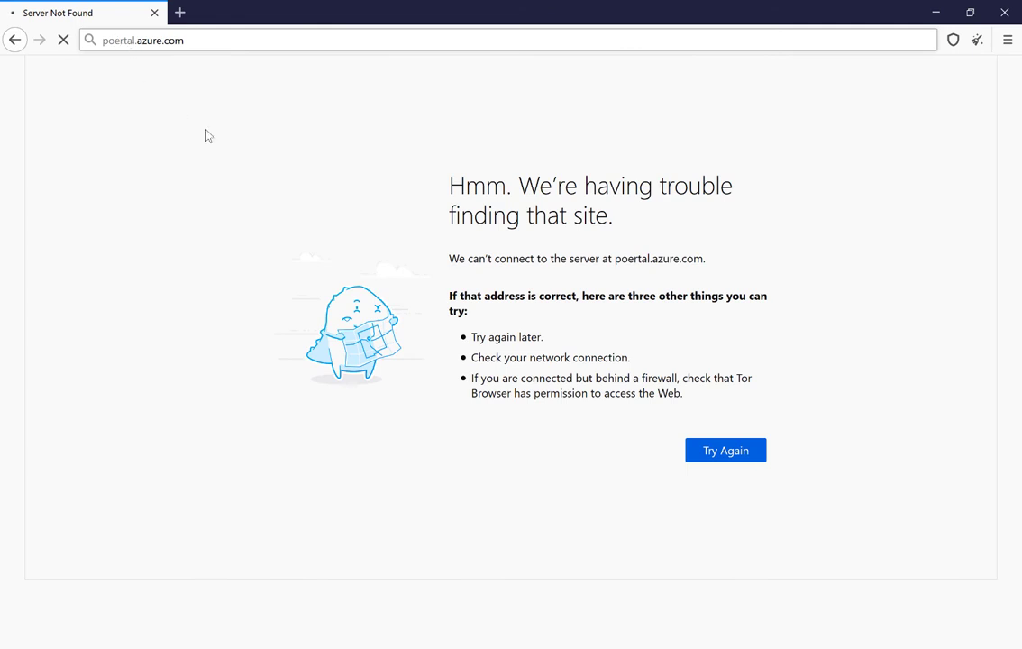
click(117, 41)
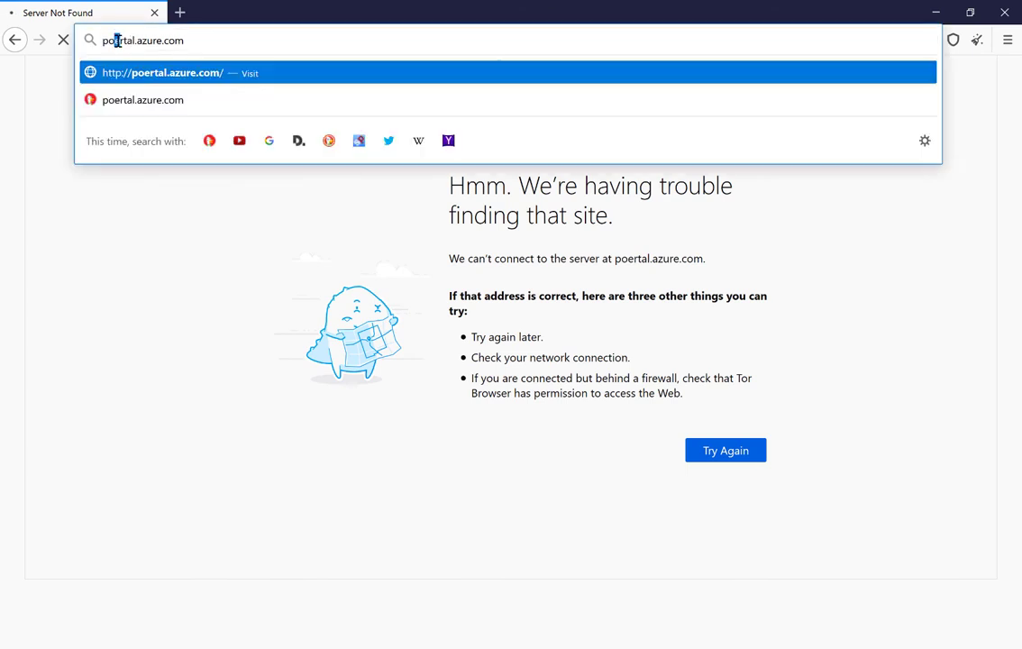
drag(113, 41, 120, 41)
key(BackSpace)
key(Return)
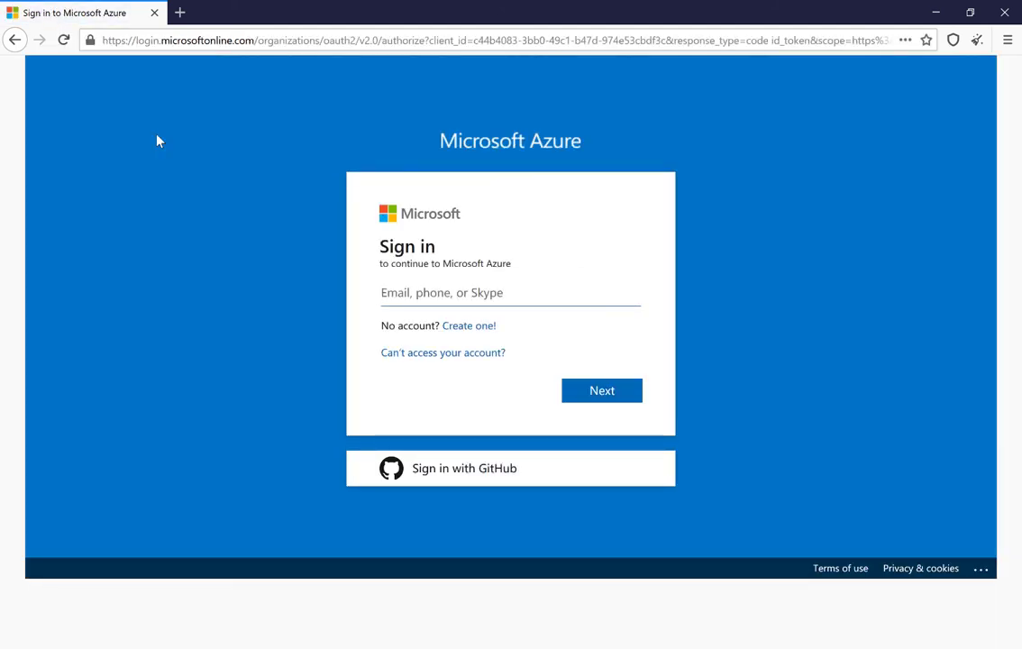
- Try to sign in to Azure through Tor with the test user's account name and password, and read the resulting message
key(ctrl+v)
key(Return)
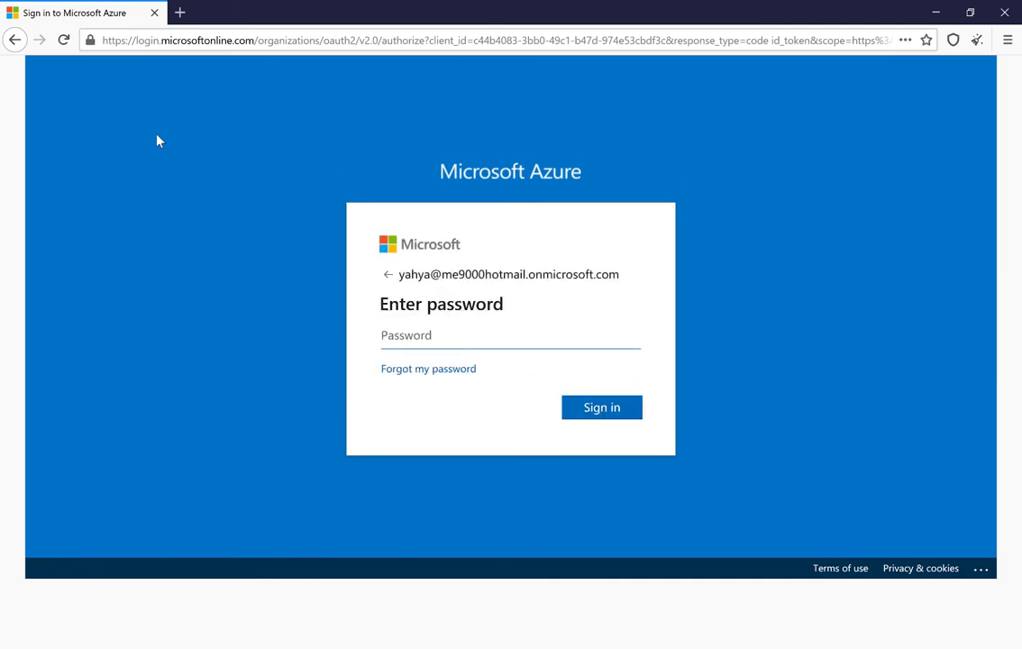
text(•)
text(•••••••)
key(Return)
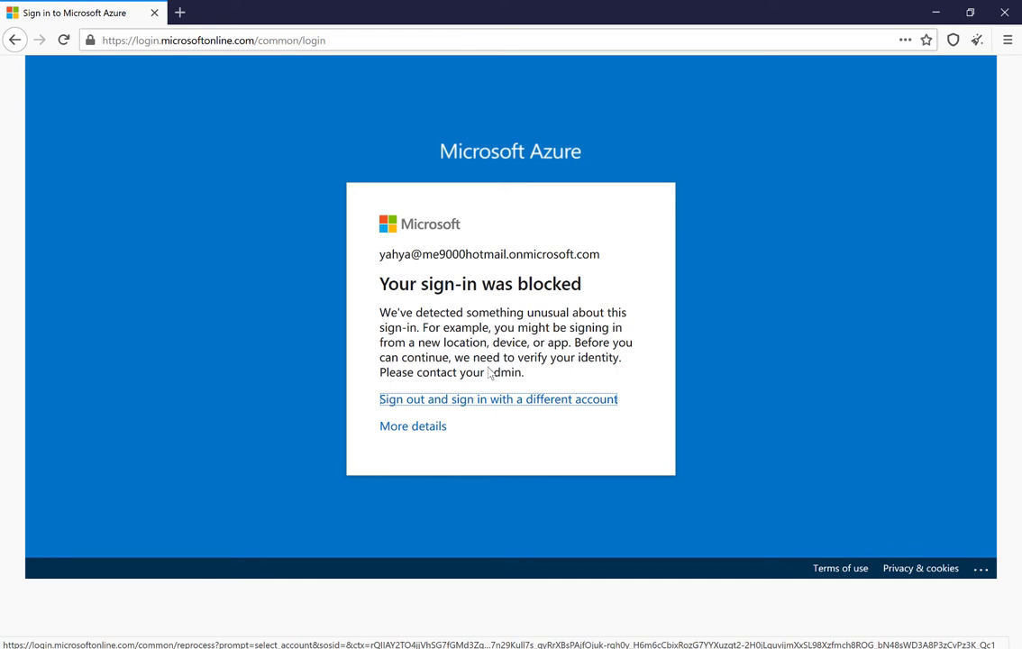
drag(484, 371, 532, 378)
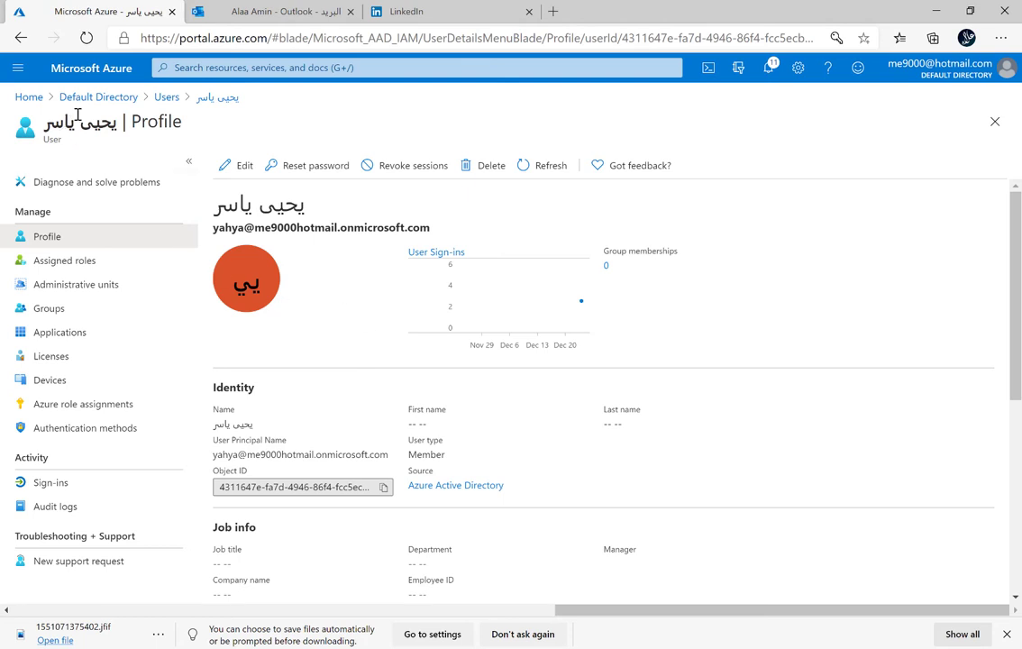
- Switch to the administrator's portal in Edge and examine the Risk detections report in the Default Directory's security settings
click(86, 99)
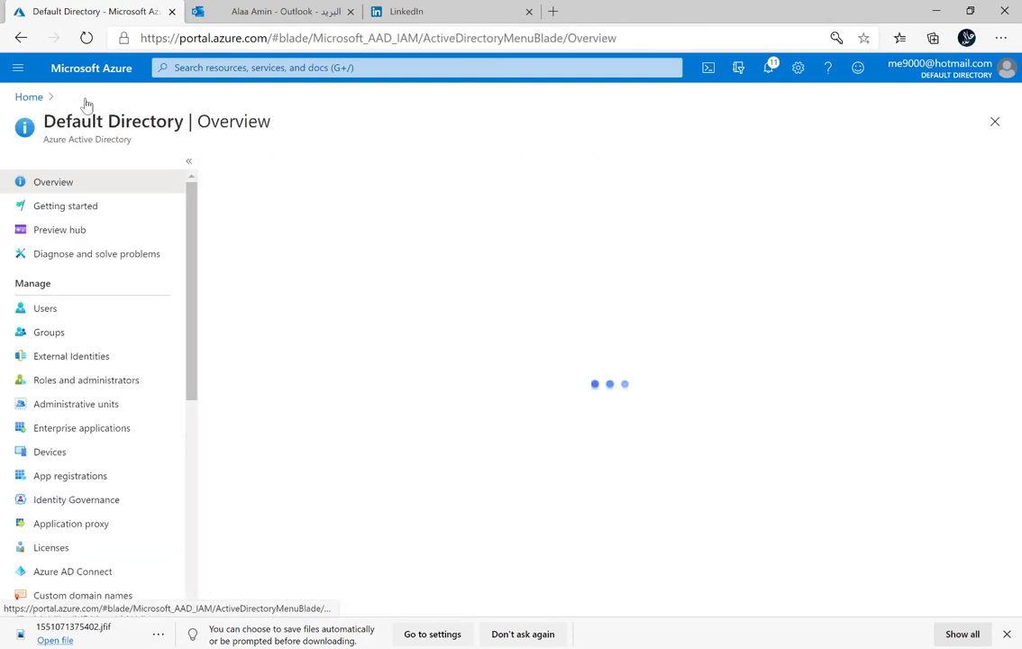
scroll(99, 347, down, 3)
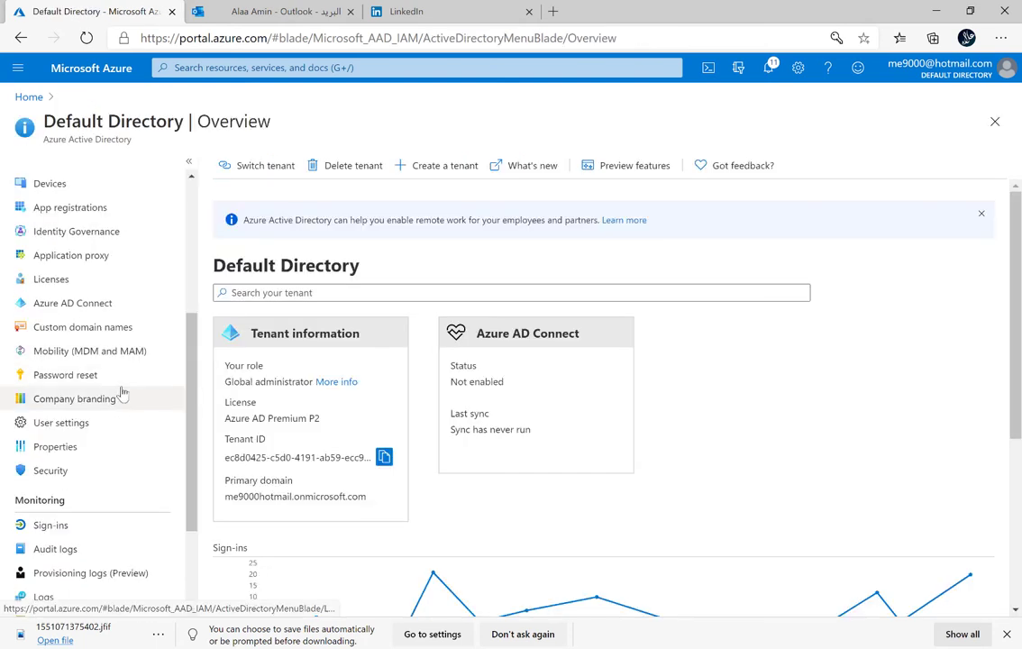
click(50, 469)
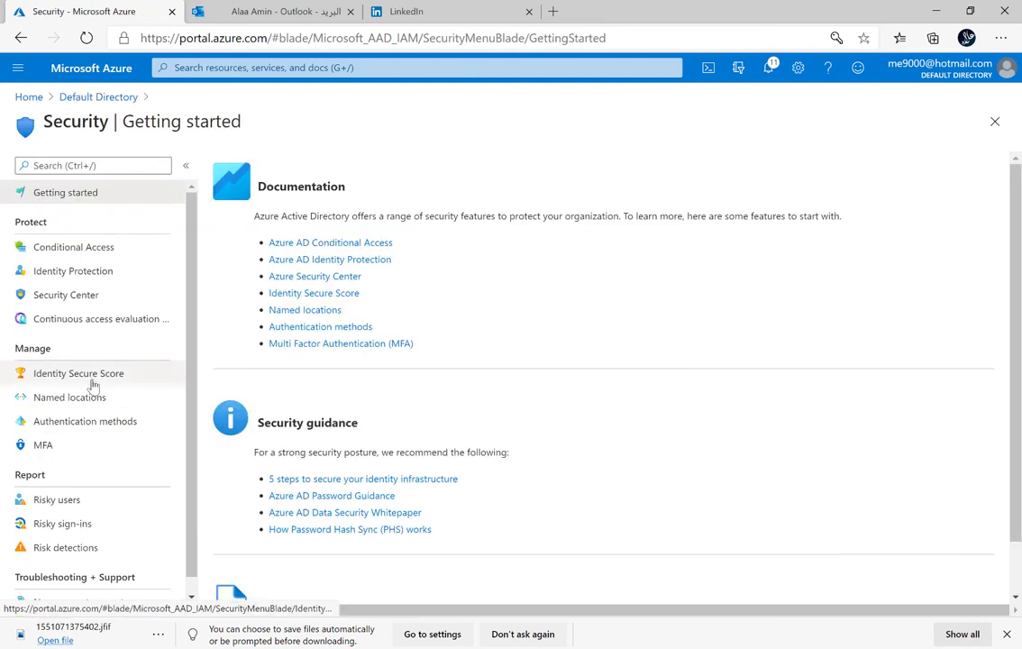
scroll(90, 386, down, 1)
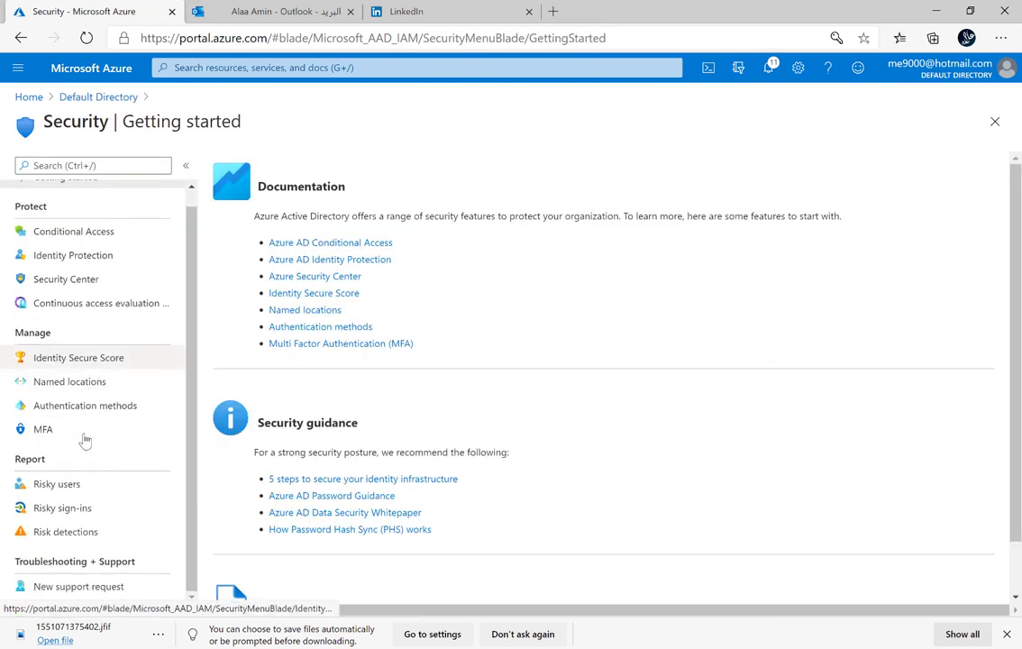
click(56, 533)
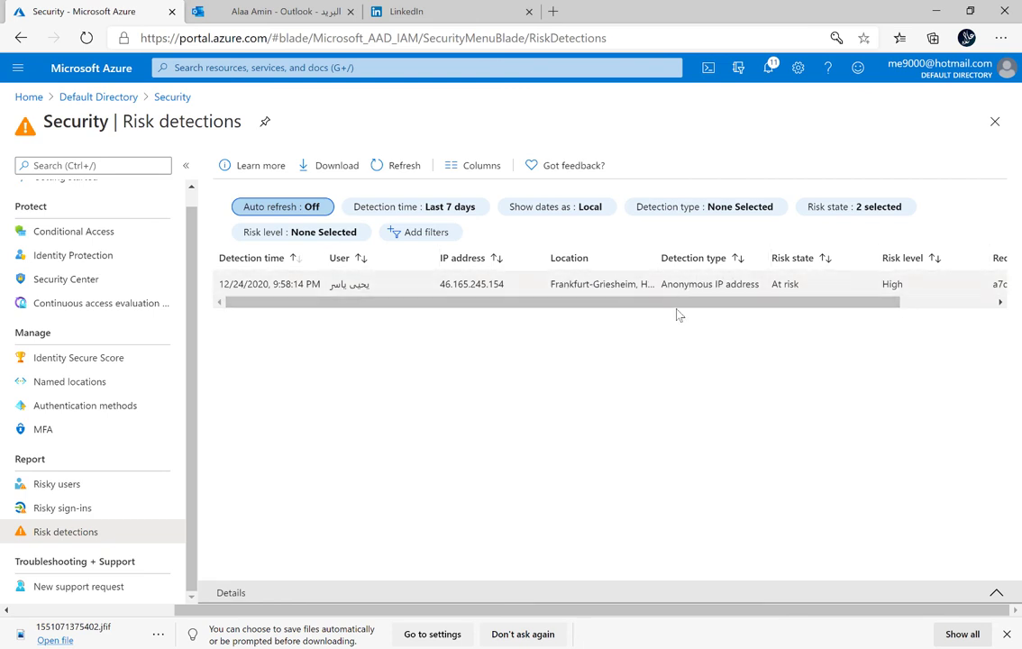
drag(698, 301, 773, 304)
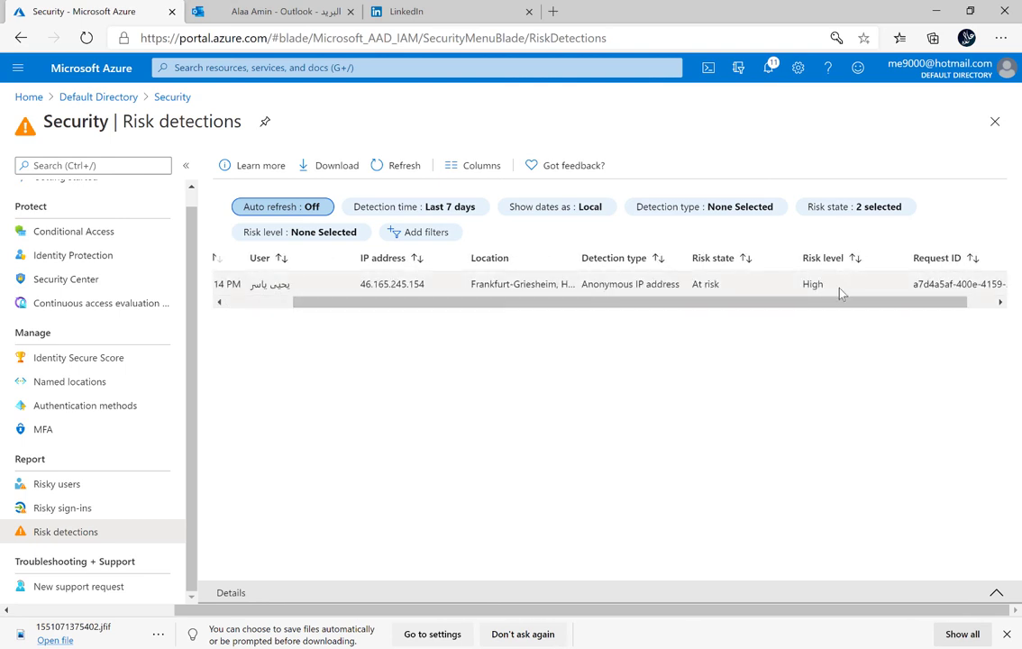
- Open the risk detection's details and review its IP address, sign-in location and detection information
click(670, 286)
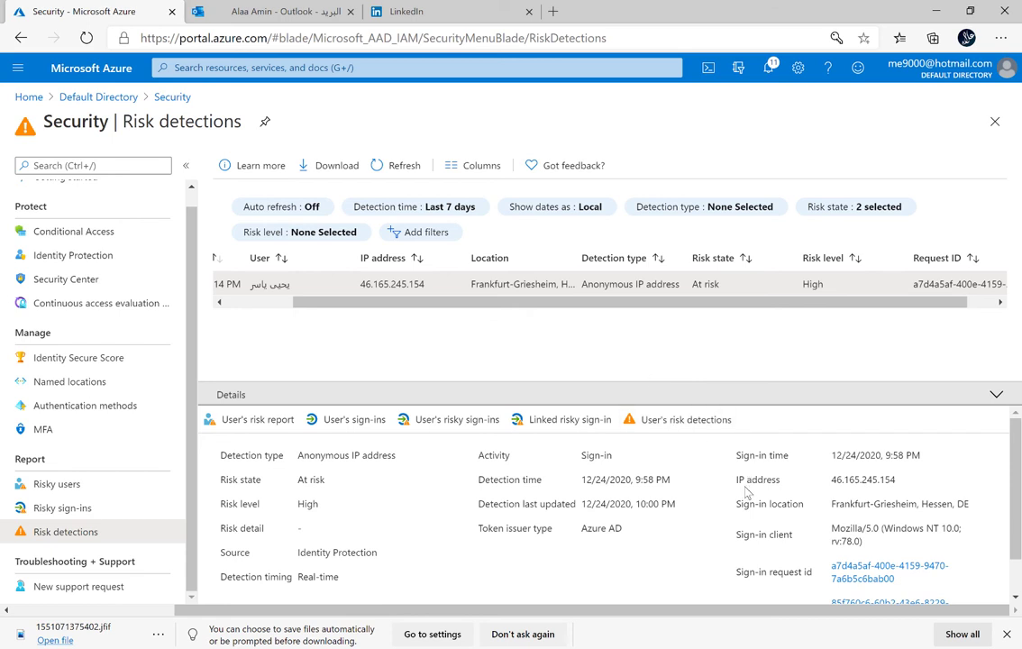
drag(894, 480, 836, 479)
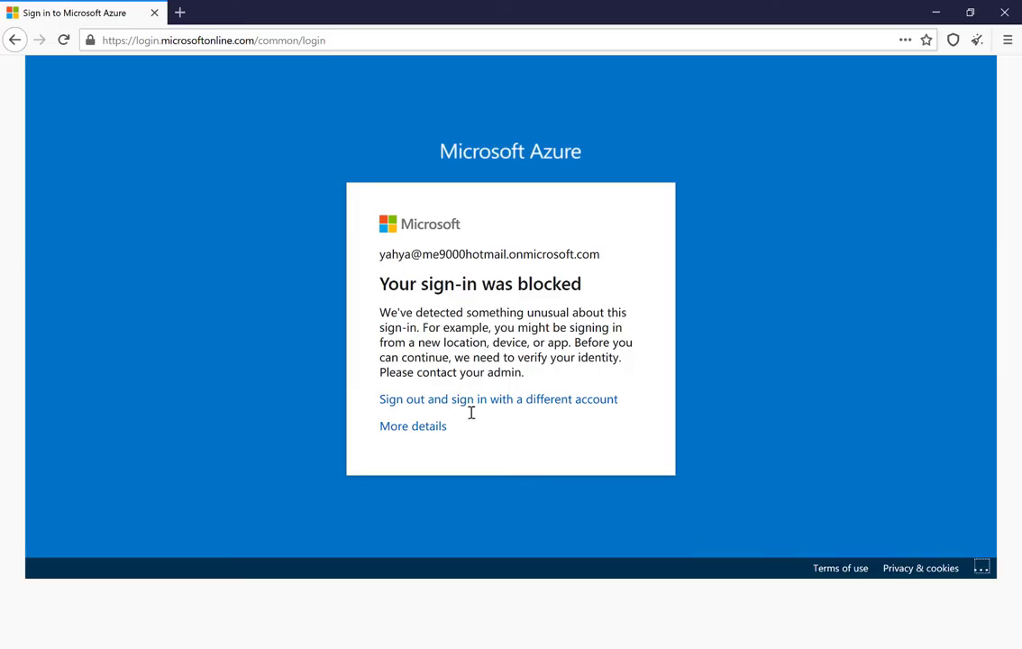
click(939, 11)
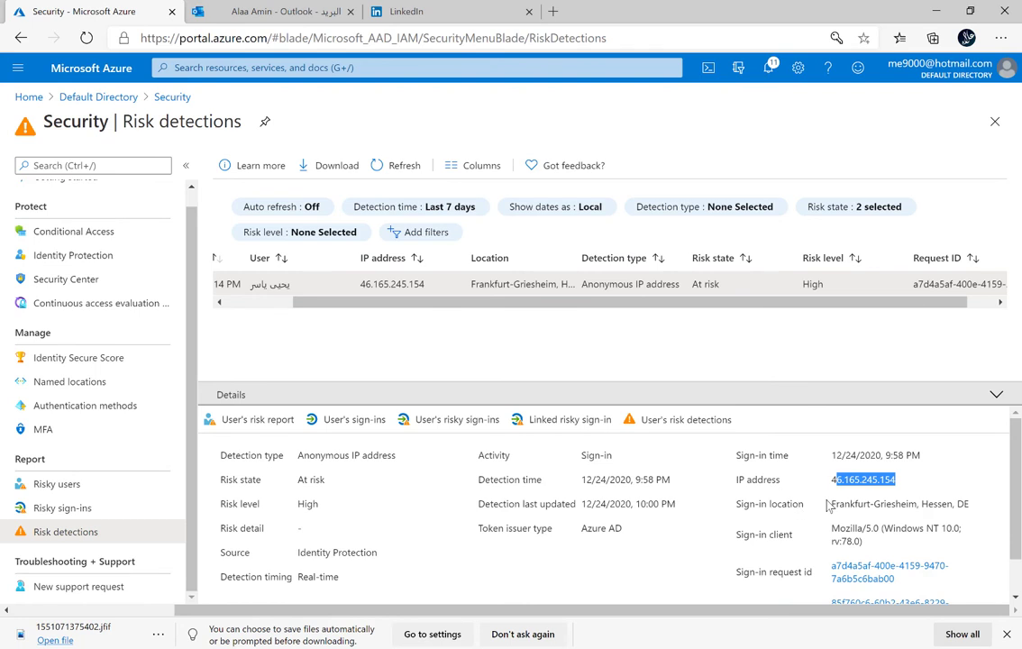
drag(831, 504, 919, 504)
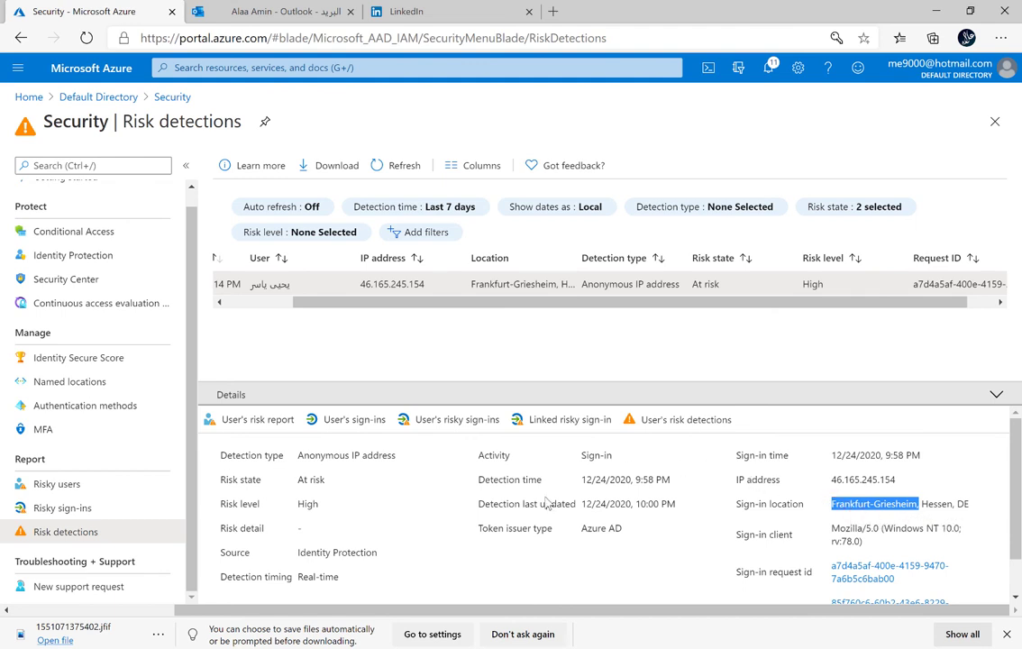
scroll(487, 446, down, 1)
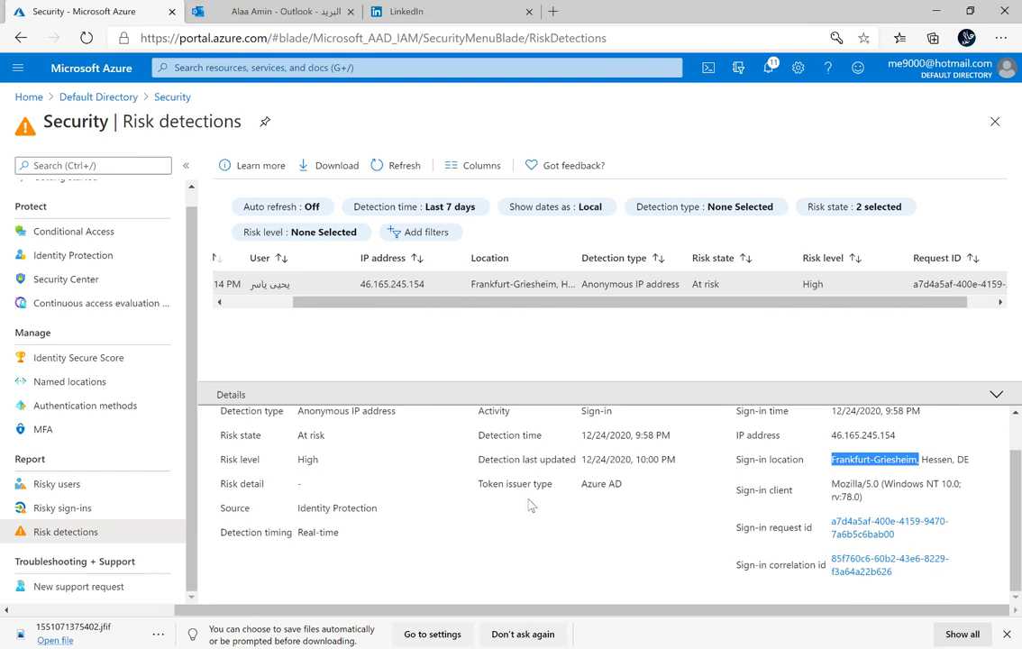
scroll(531, 506, up, 1)
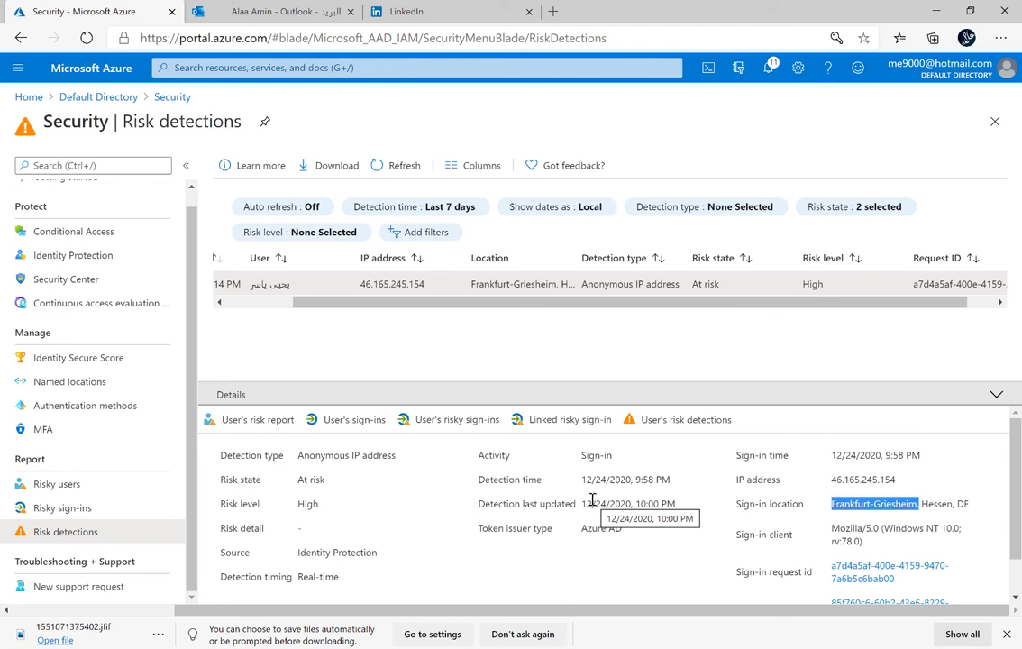
- Check the Risky sign-ins report and read the newest "User at risk detected" email in Outlook
click(77, 510)
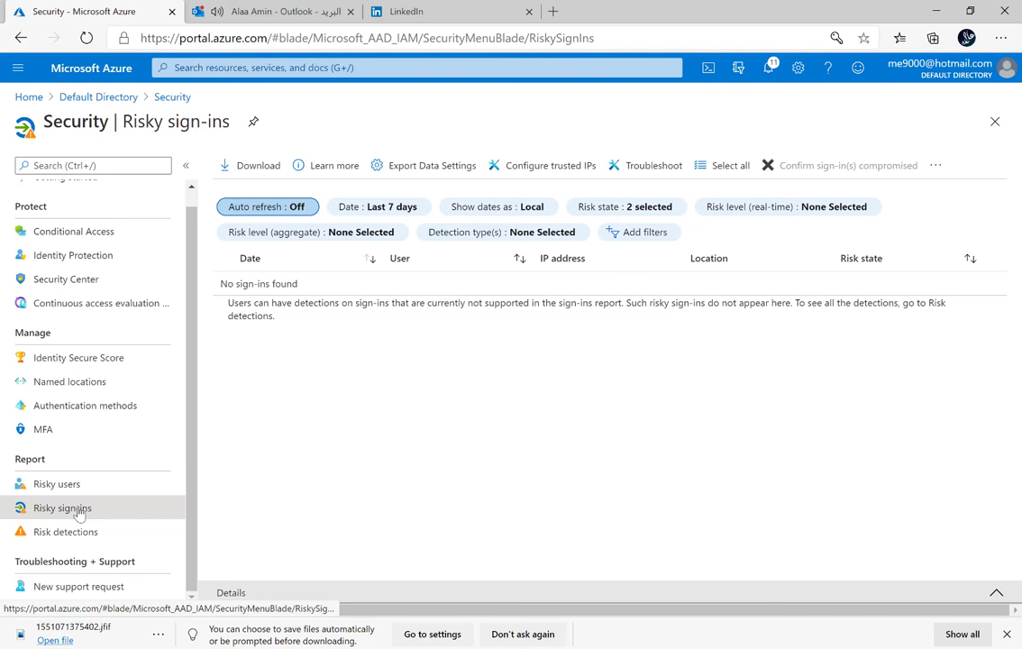
click(258, 18)
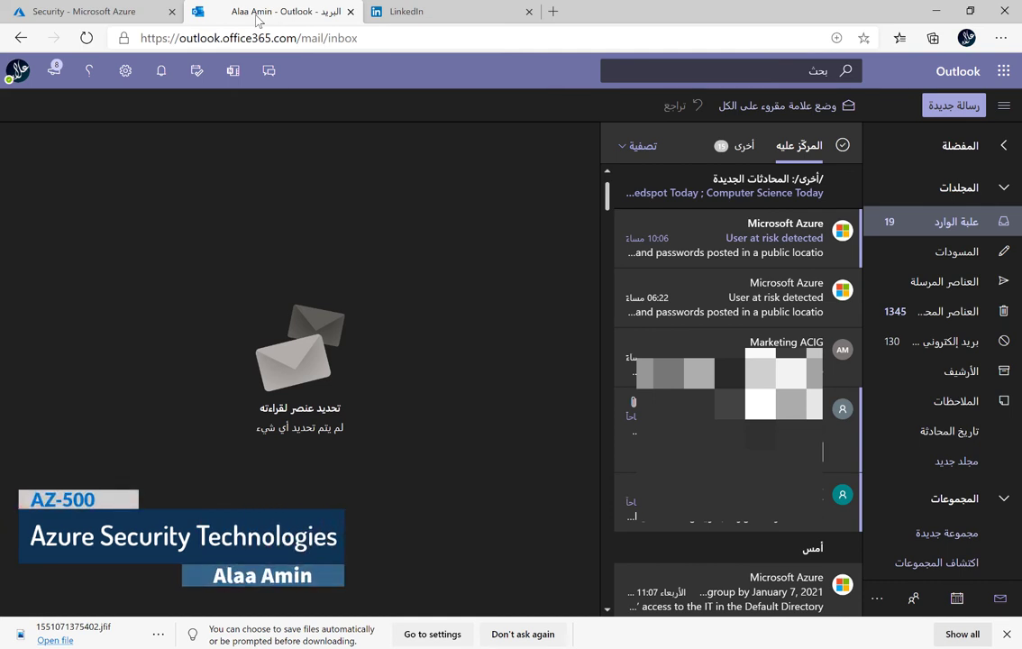
click(718, 237)
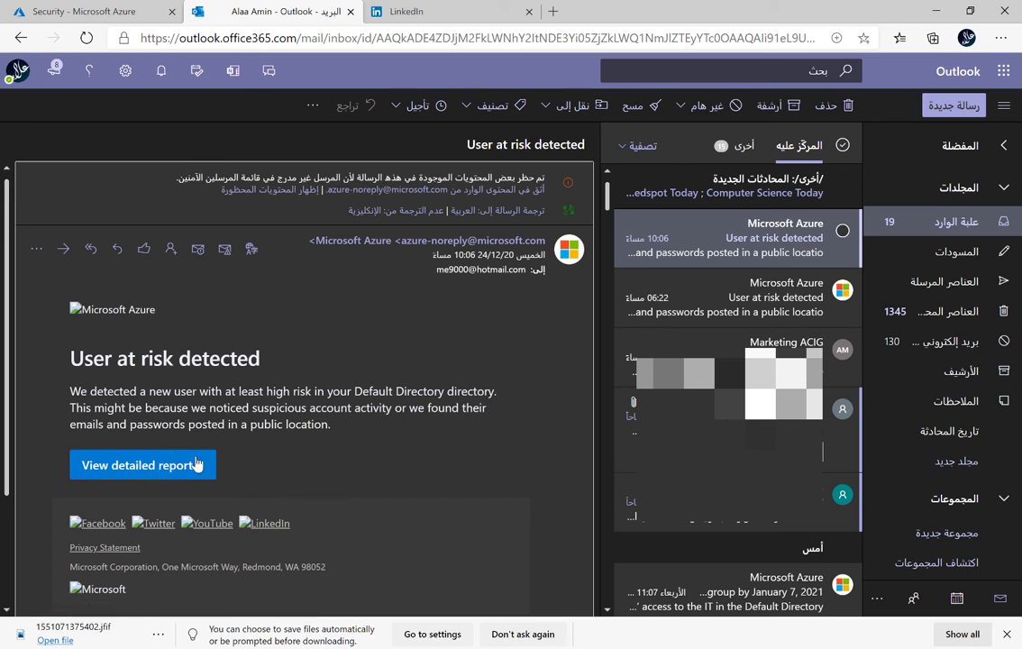
- Return to the Azure portal, review the at-risk user's details in the Risky users report and check the additional actions available
click(126, 26)
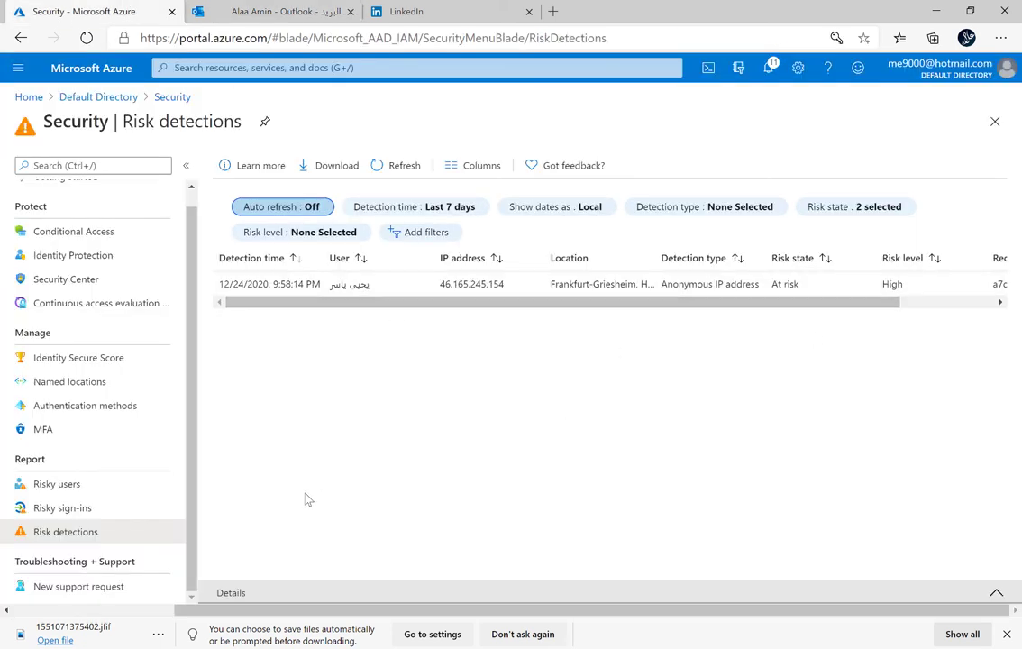
click(78, 484)
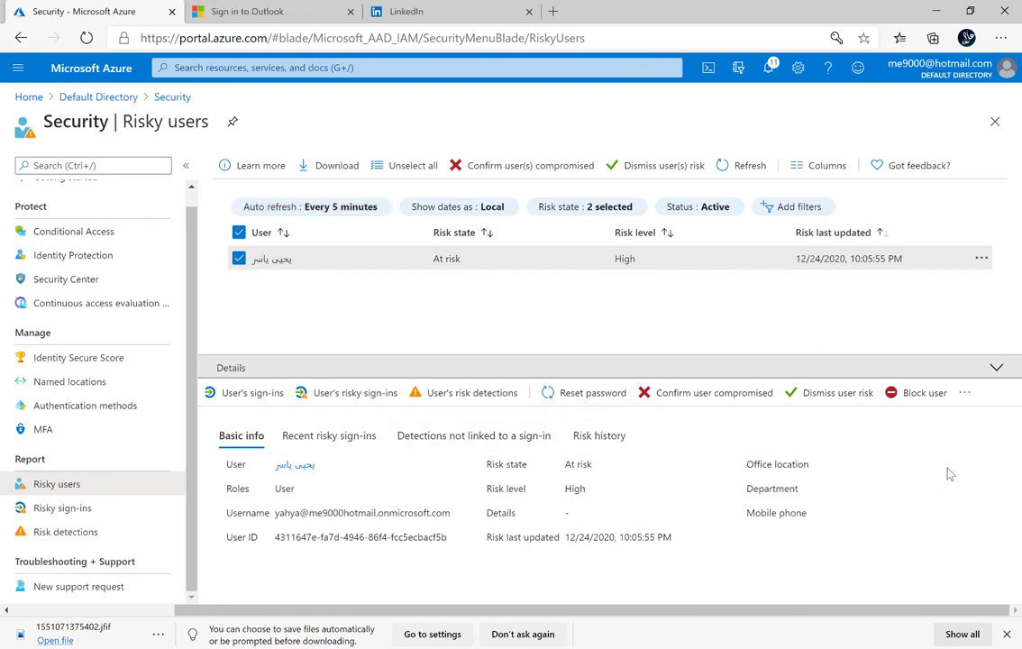
click(965, 393)
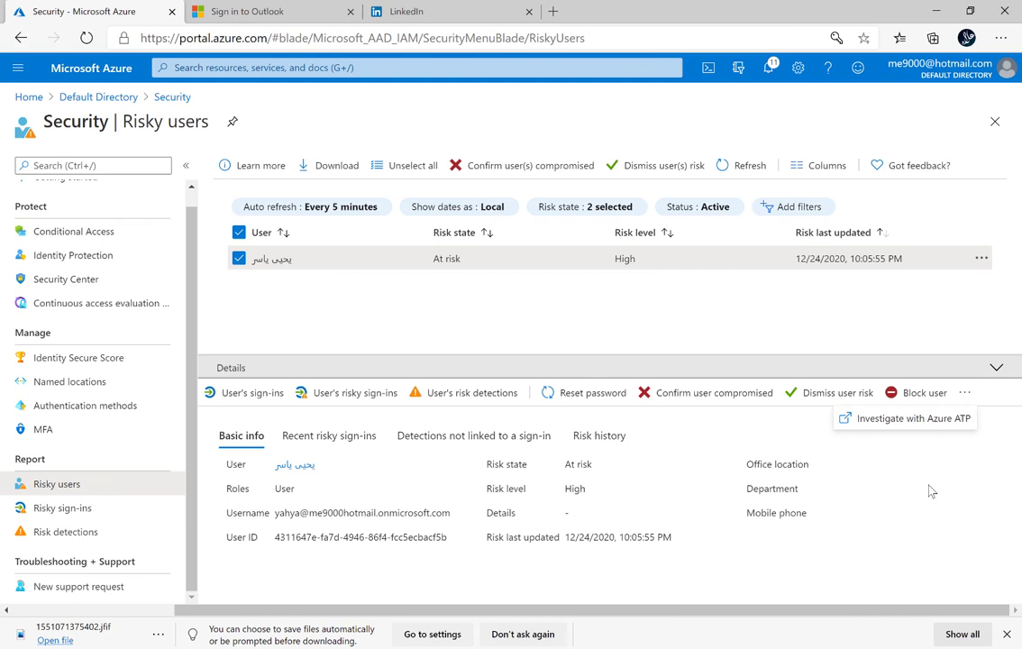
click(934, 504)
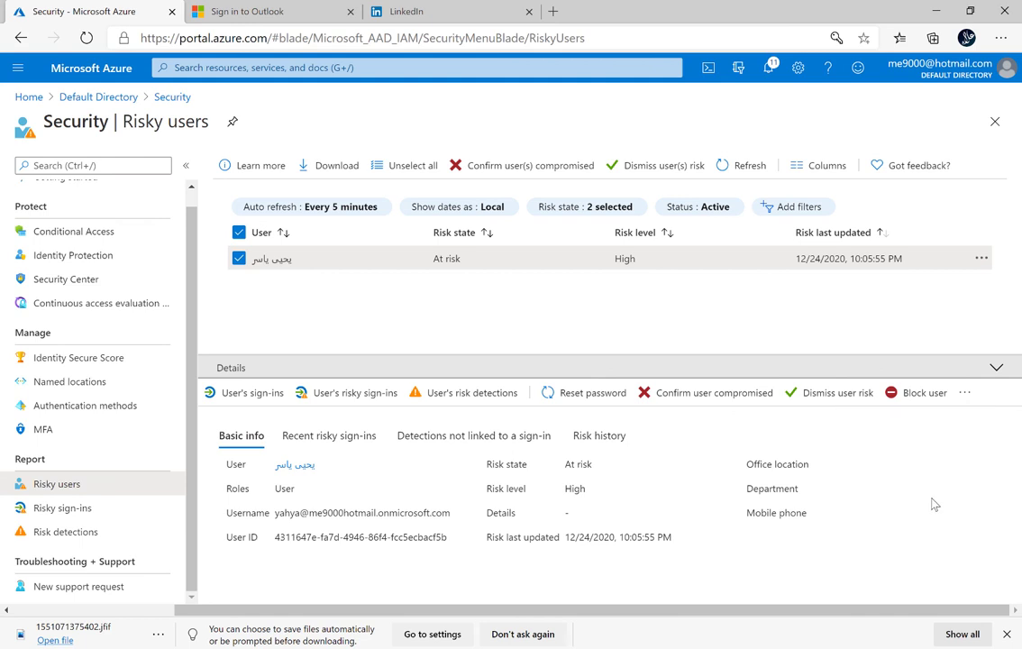